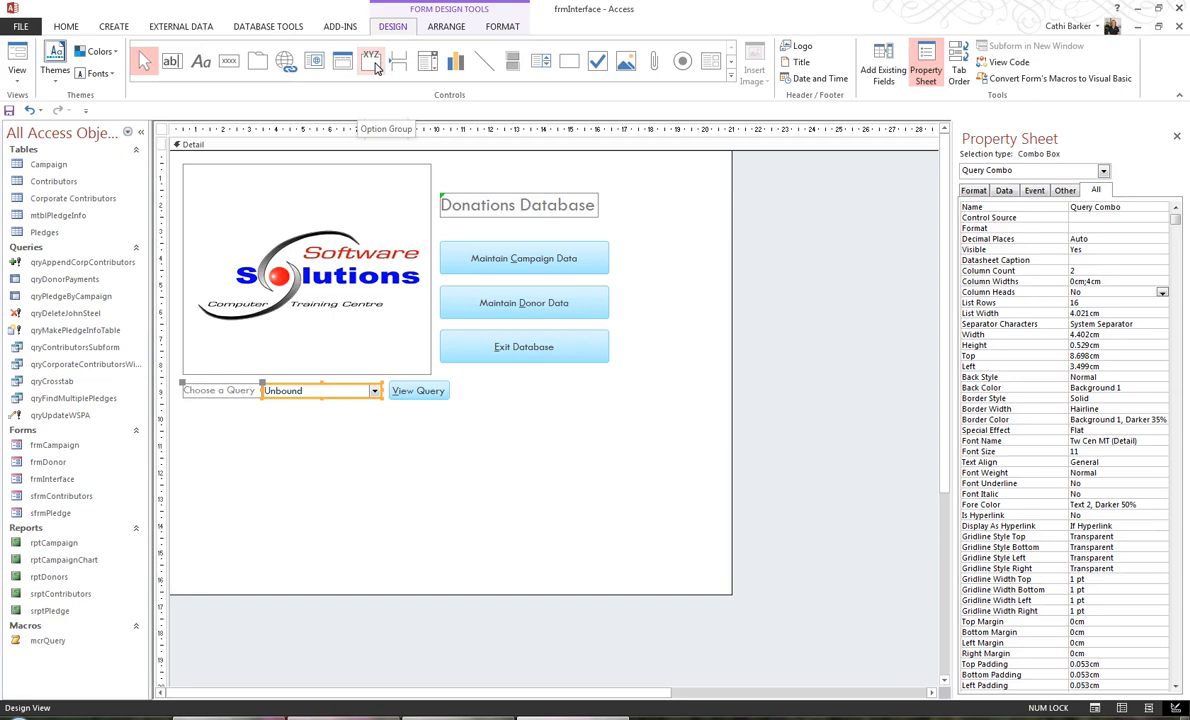
Step: Draw an option group about 3 cm square below the query combo box, with the labels Campaign Report and Donor Report
left_click(372, 63)
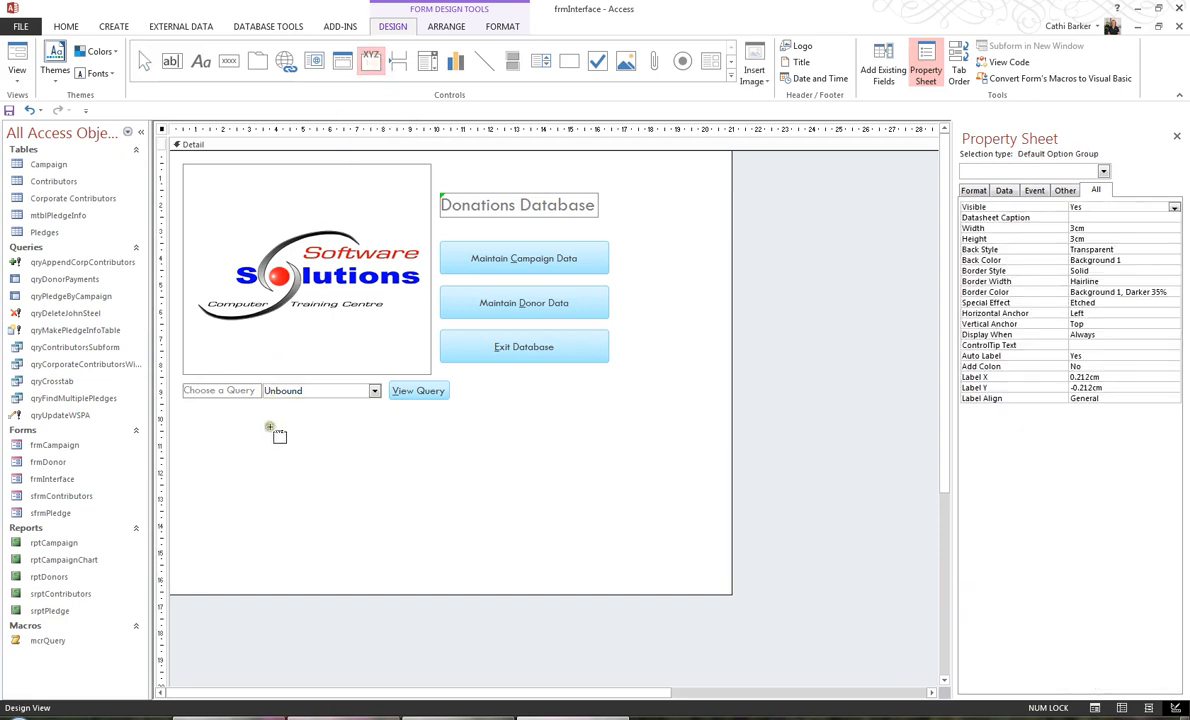
left_click_drag(268, 427, 345, 506)
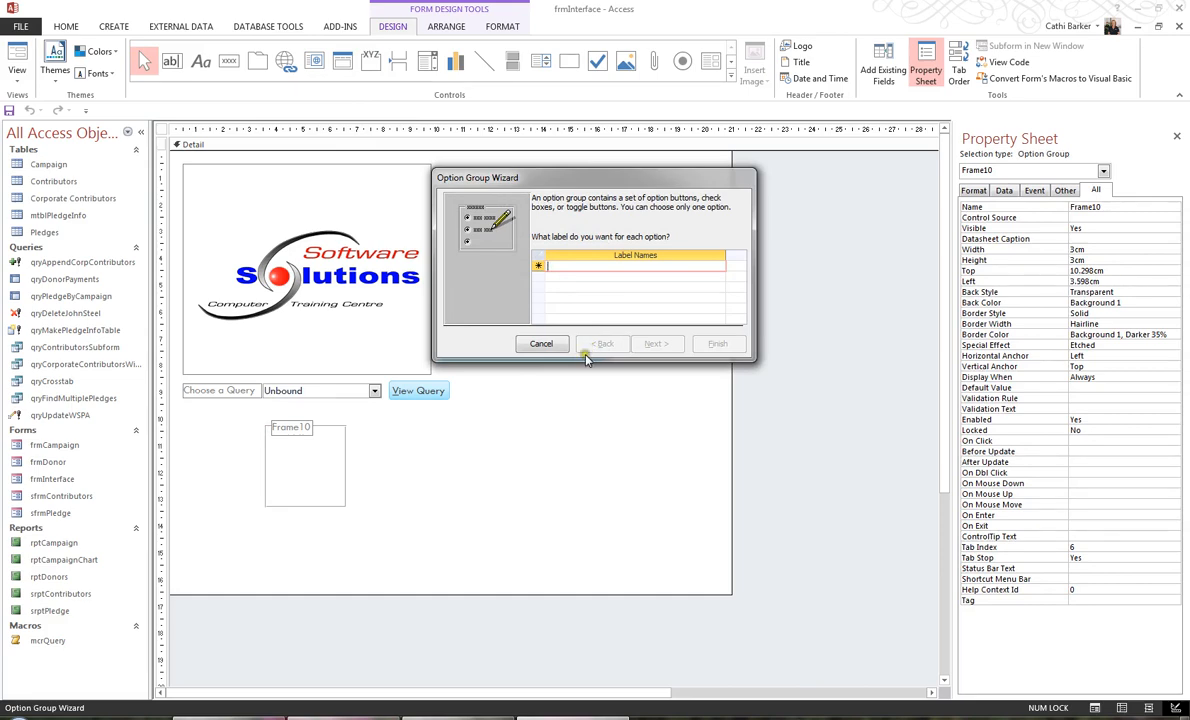
type("Campaign Report")
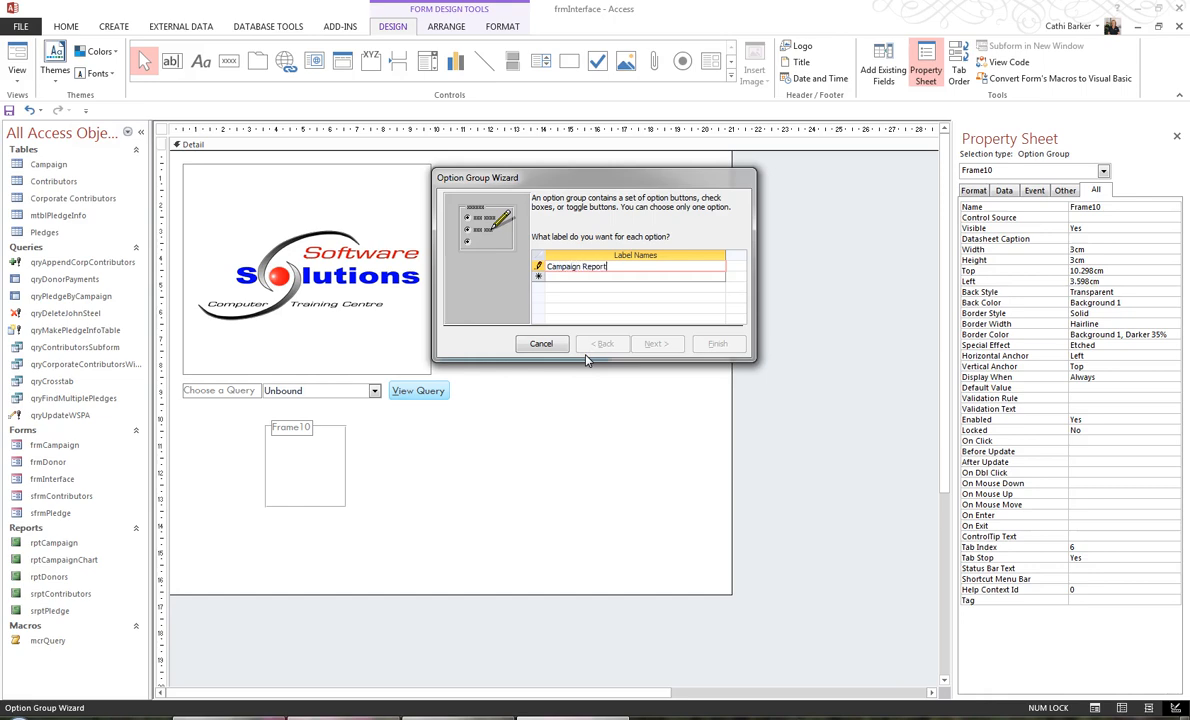
key("Tab")
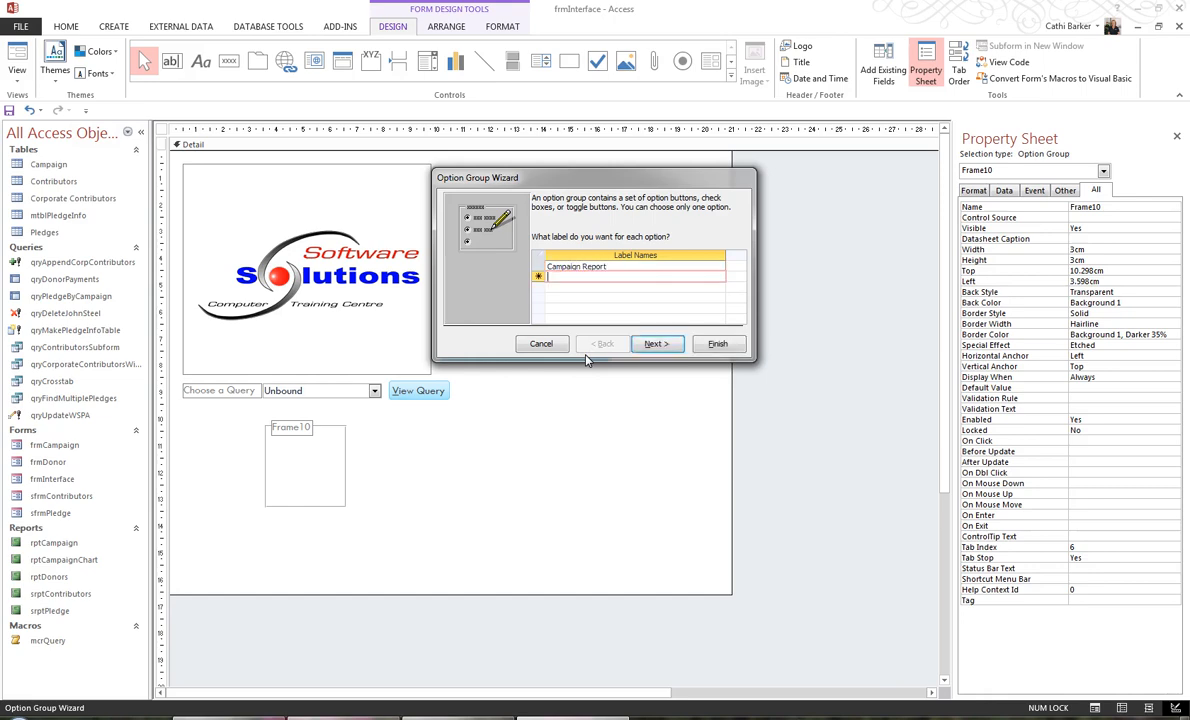
type("Donor Report")
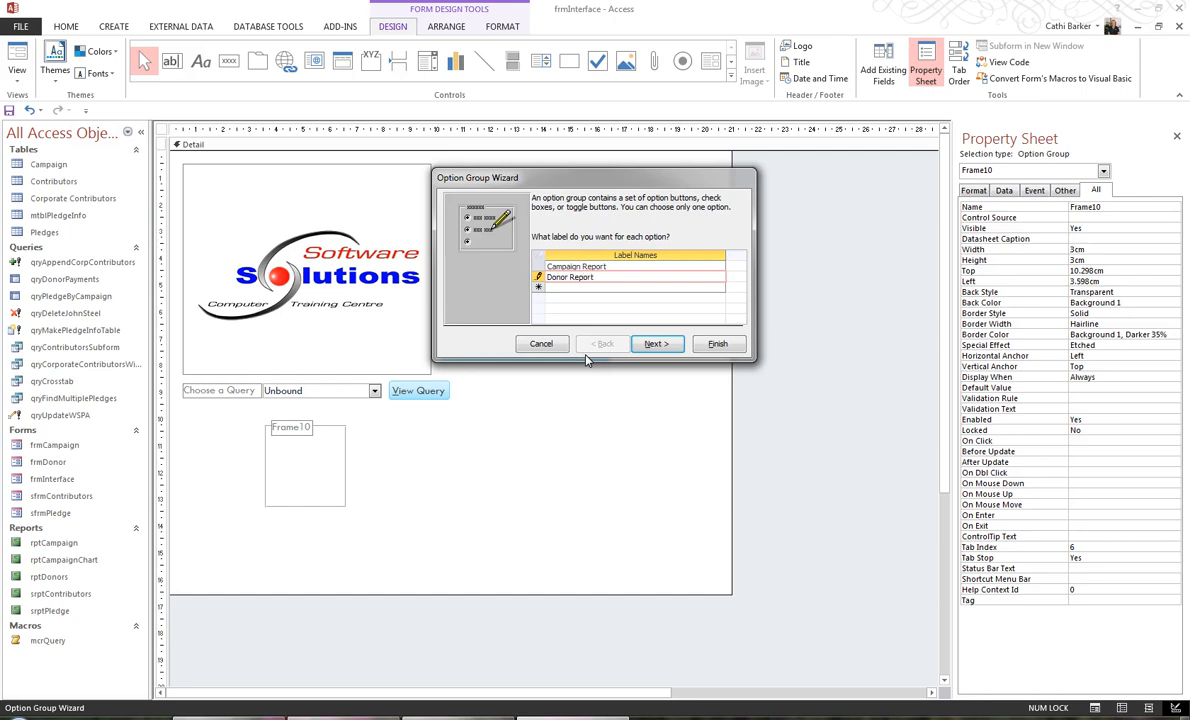
Step: Give the option group no default choice and accept the values 1 for Campaign Report and 2 for Donor Report
left_click(673, 345)
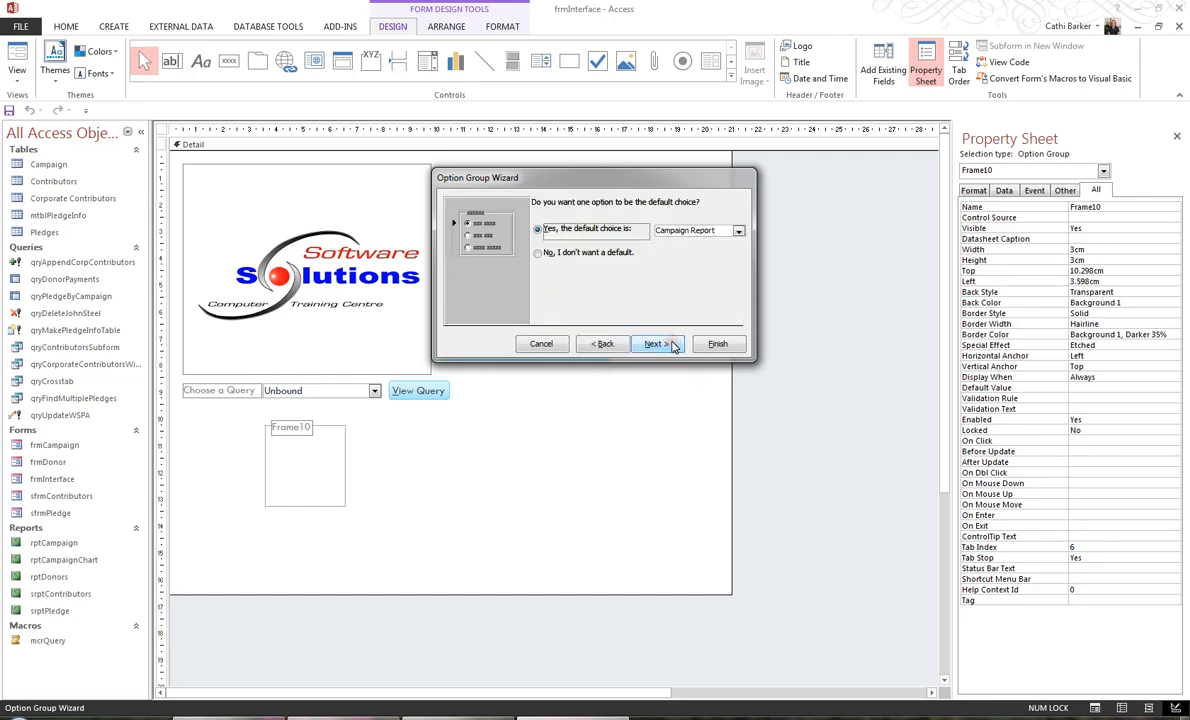
left_click(588, 255)
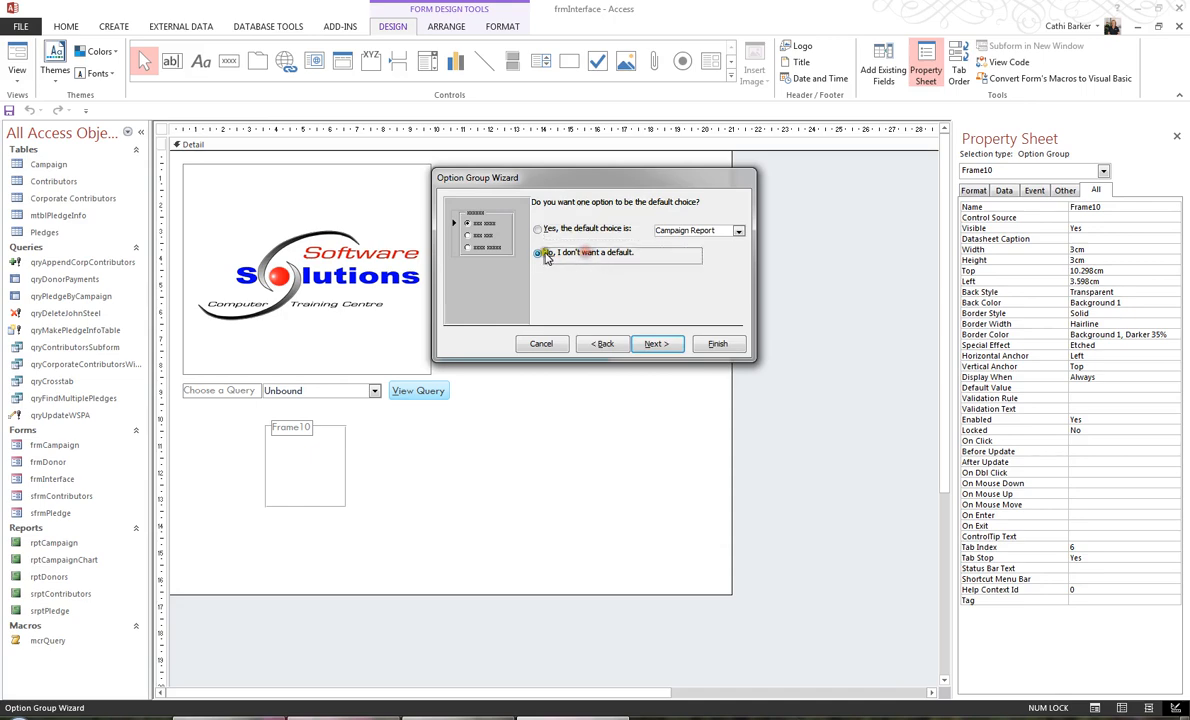
left_click(656, 346)
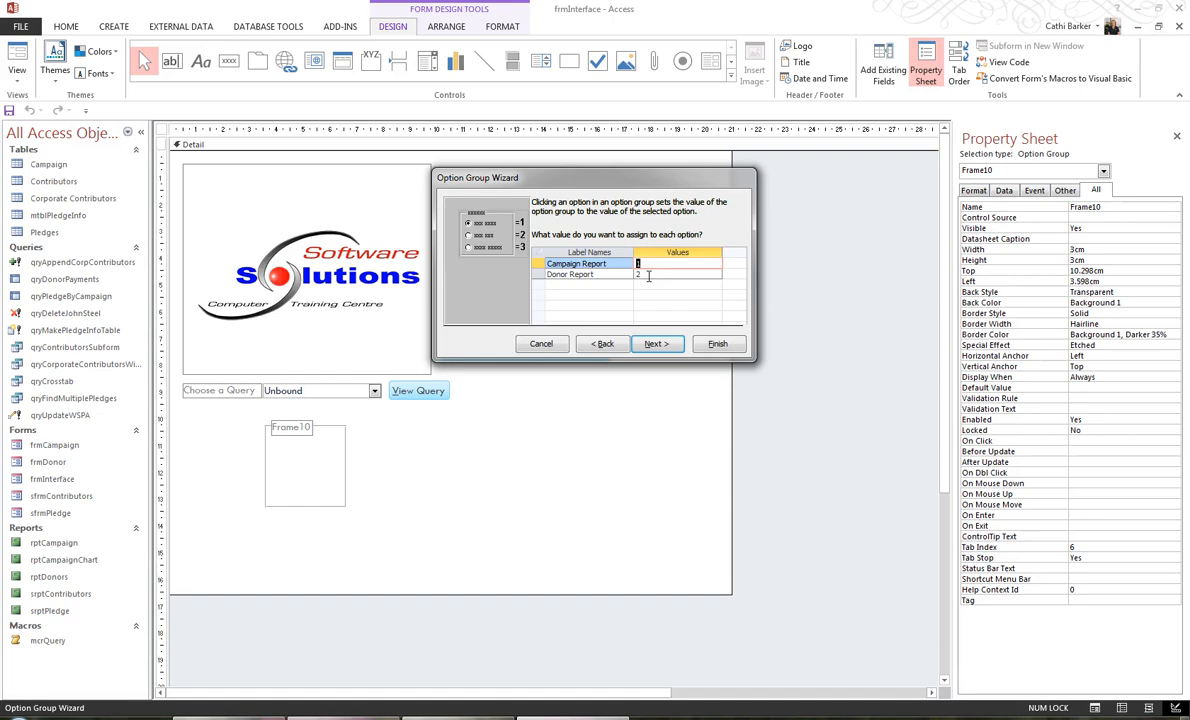
left_click(657, 345)
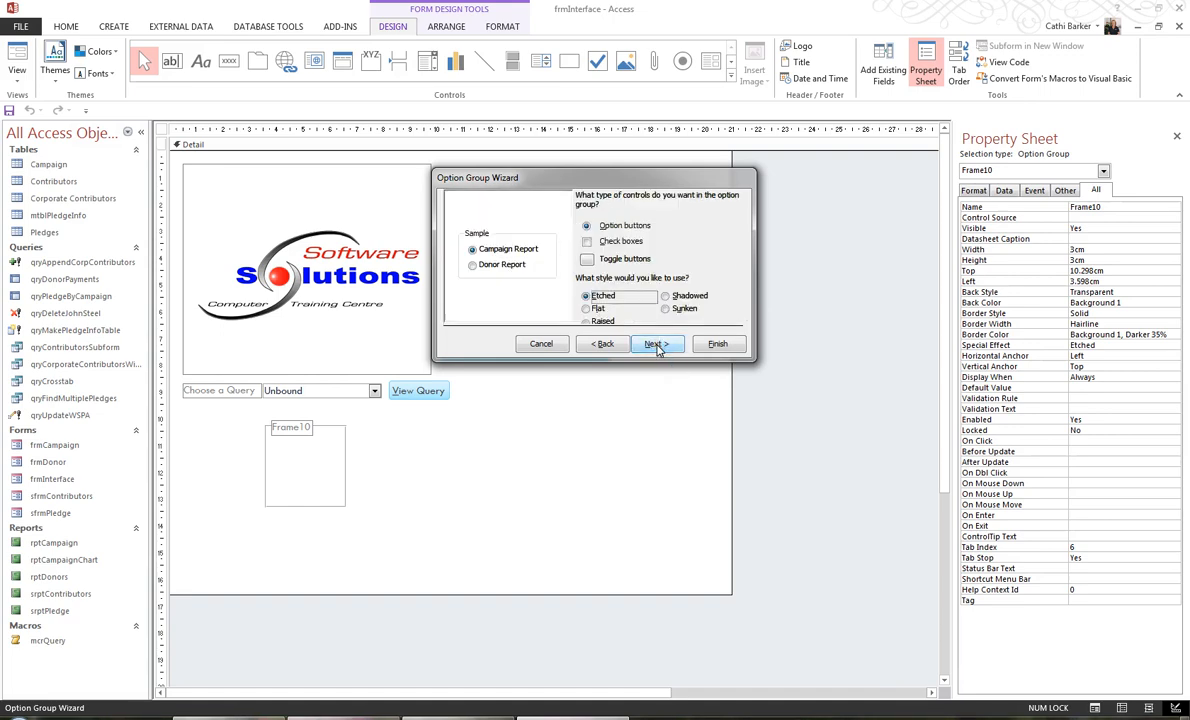
Step: Use option buttons in the Raised style, caption the group "Choose a Report" and finish creating it
left_click(612, 243)
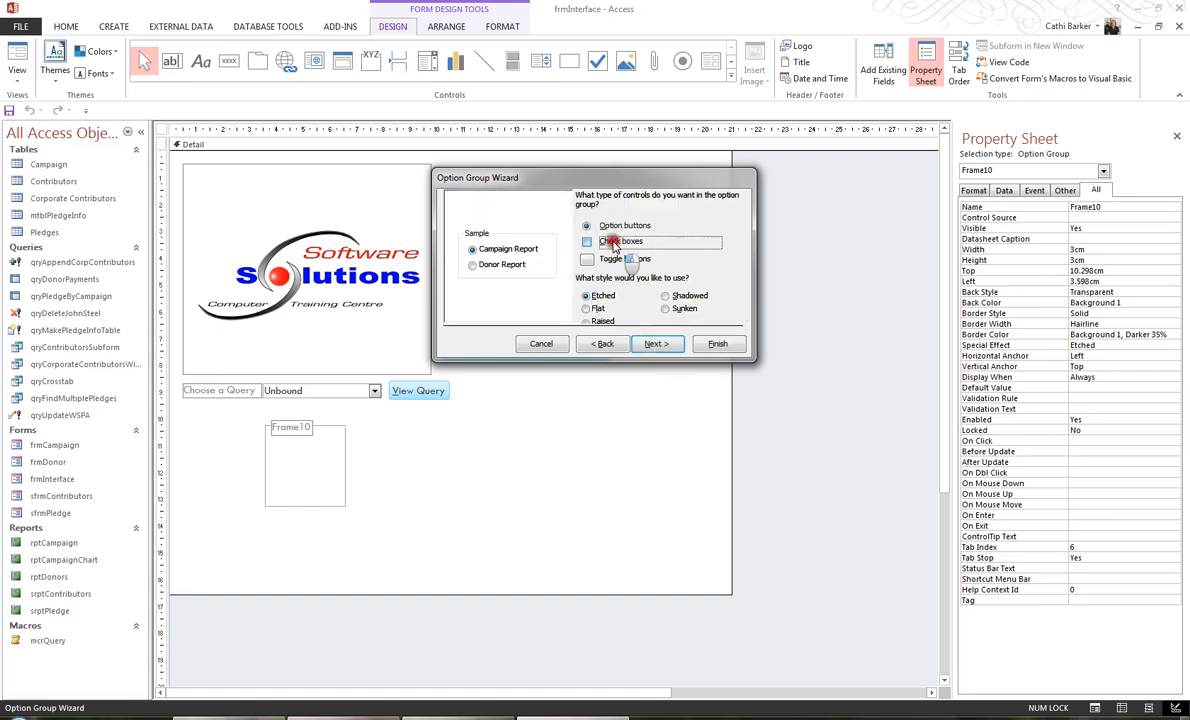
left_click(616, 228)
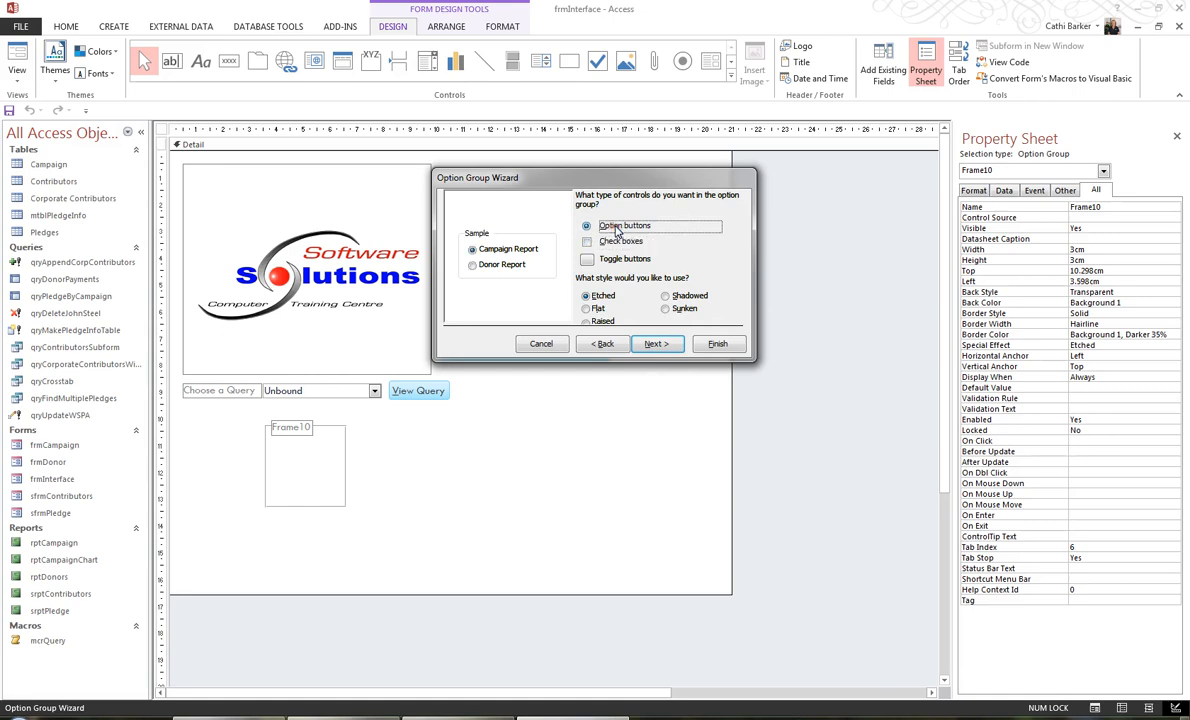
left_click(604, 321)
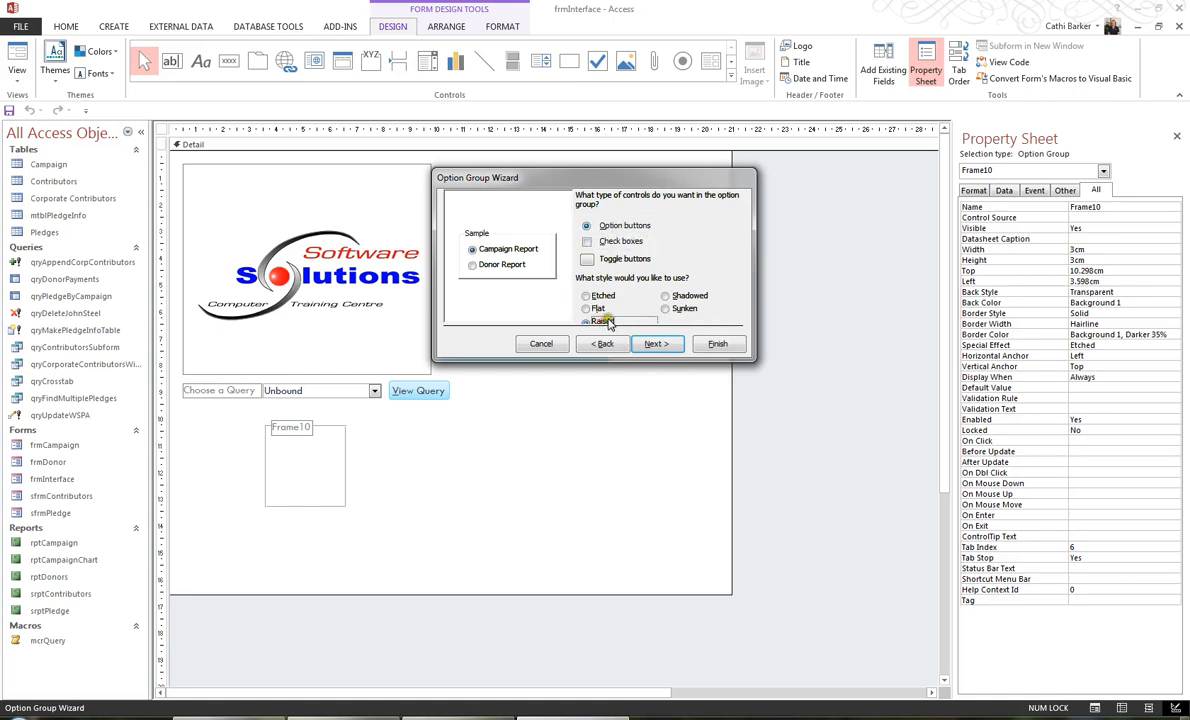
left_click(657, 344)
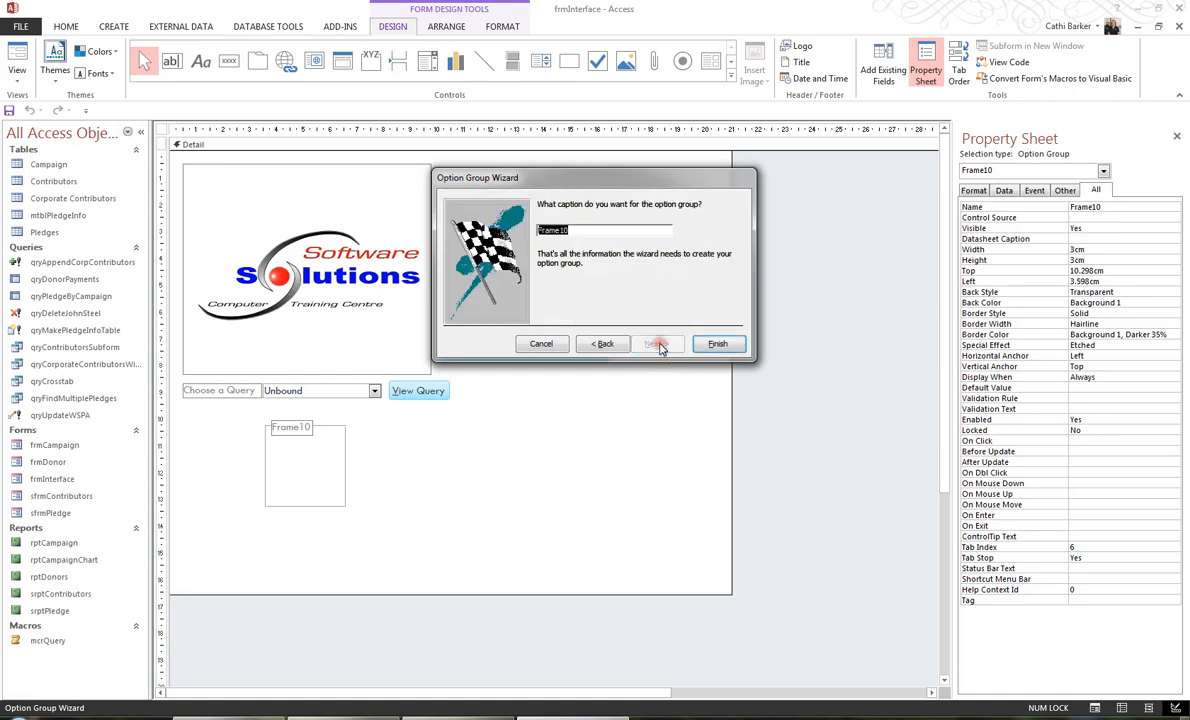
left_click(656, 345)
type("Choose a Report")
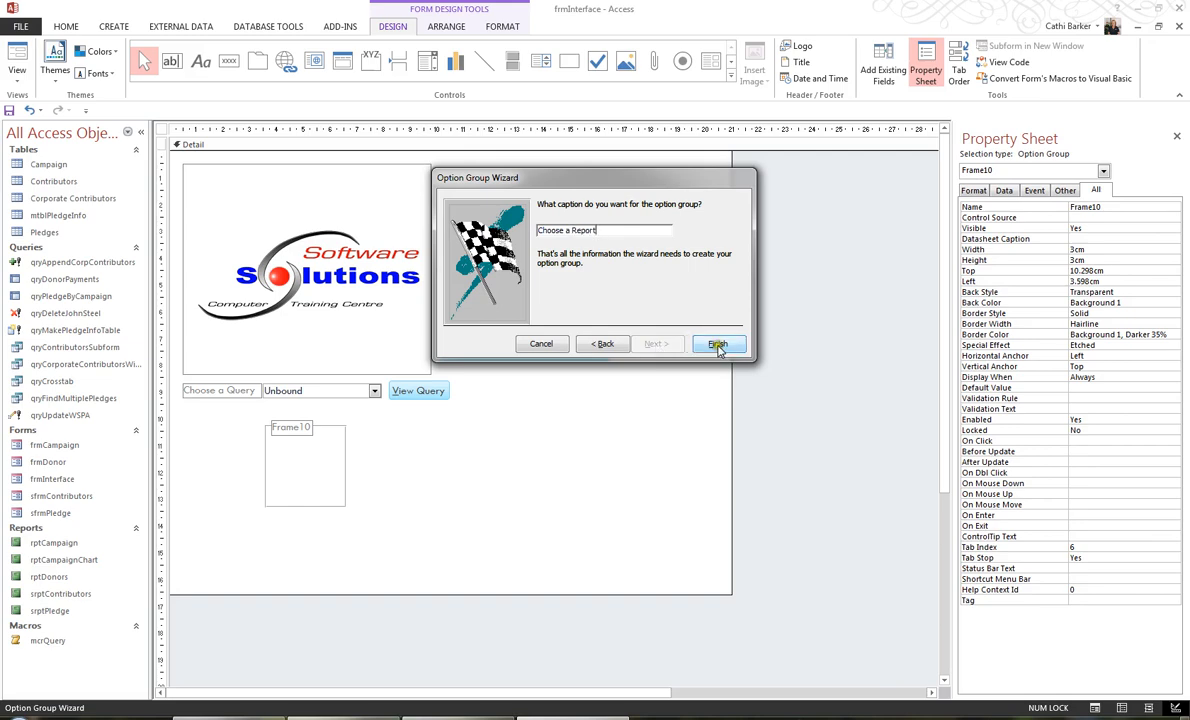
left_click(716, 344)
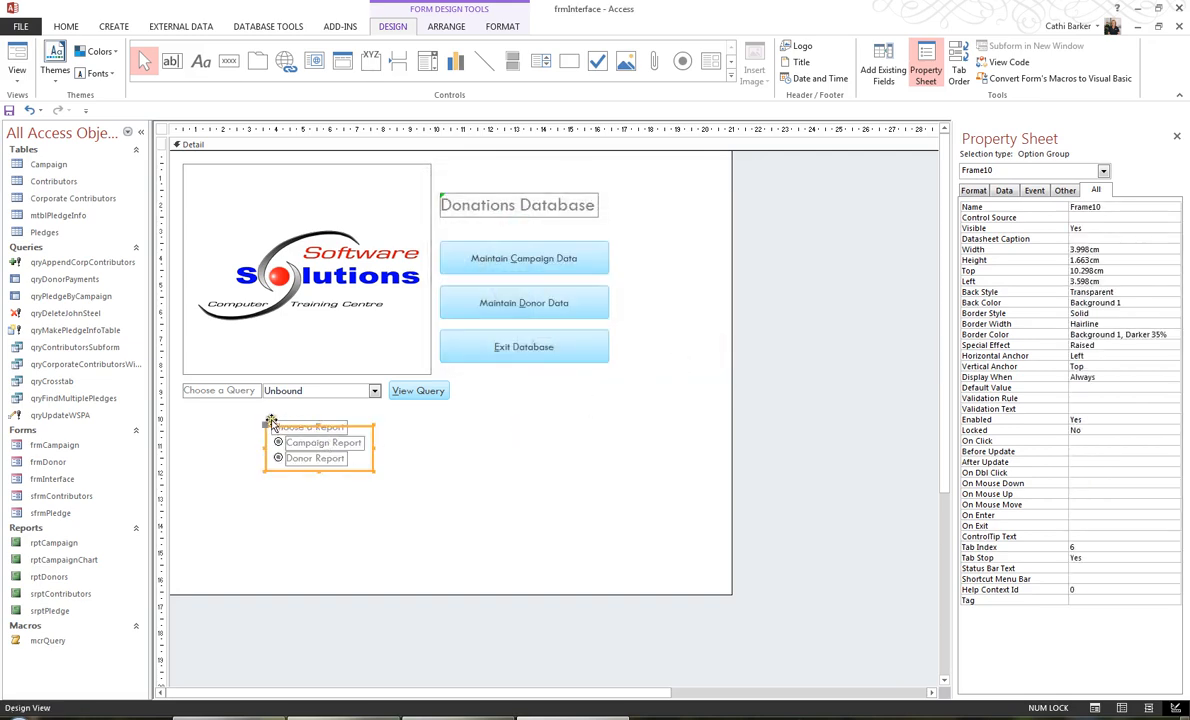
Step: Move the Choose a Report label outside the frame to its left, and nudge both option buttons up within the frame
left_click_drag(271, 420, 189, 421)
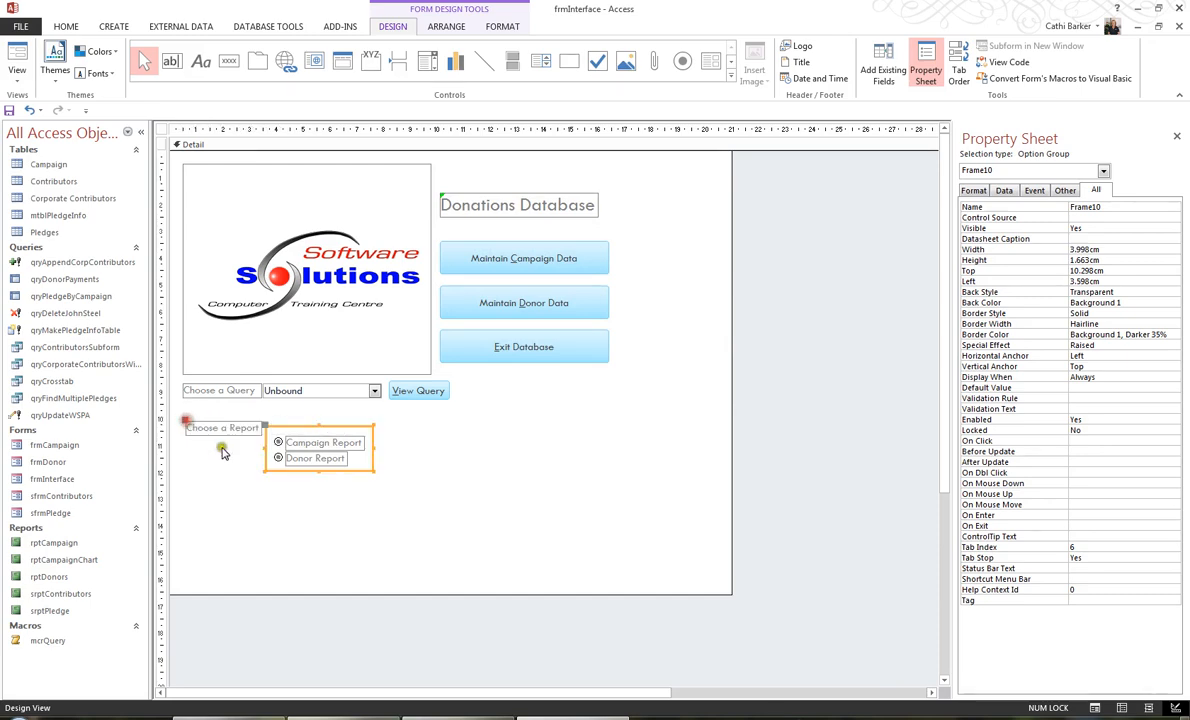
left_click(279, 443)
left_click(281, 457, "shift")
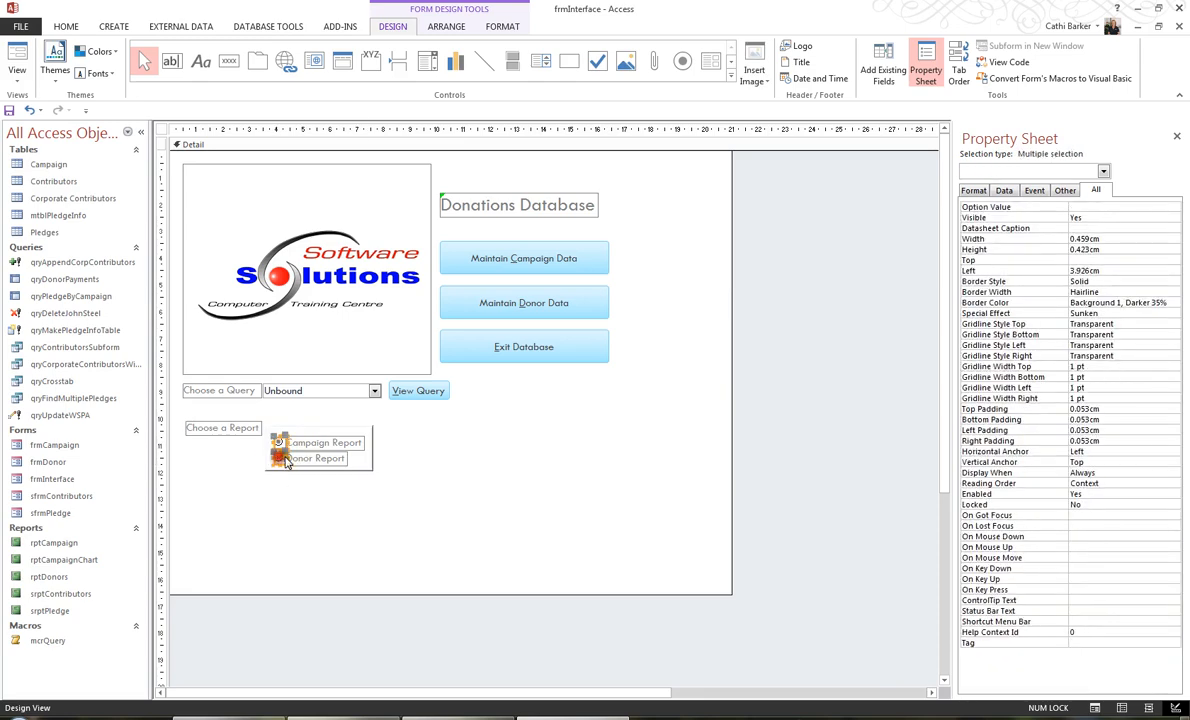
key("Up")
key("Up")
key("Up")
key("Up")
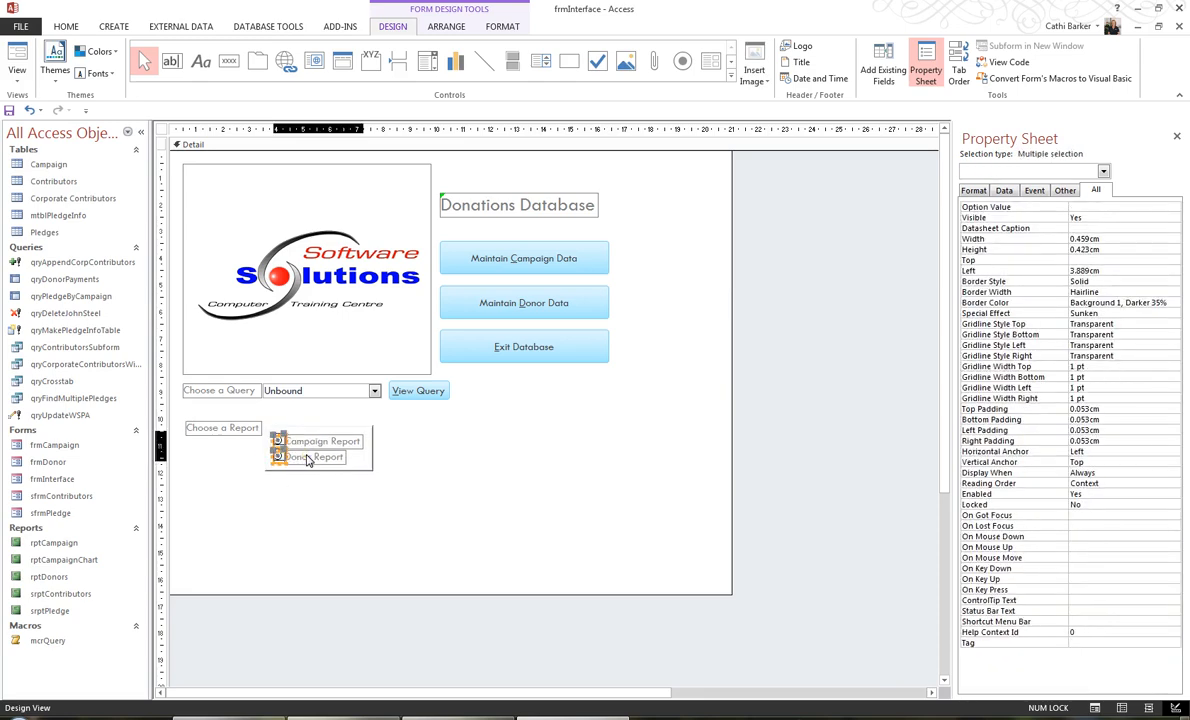
left_click(368, 482)
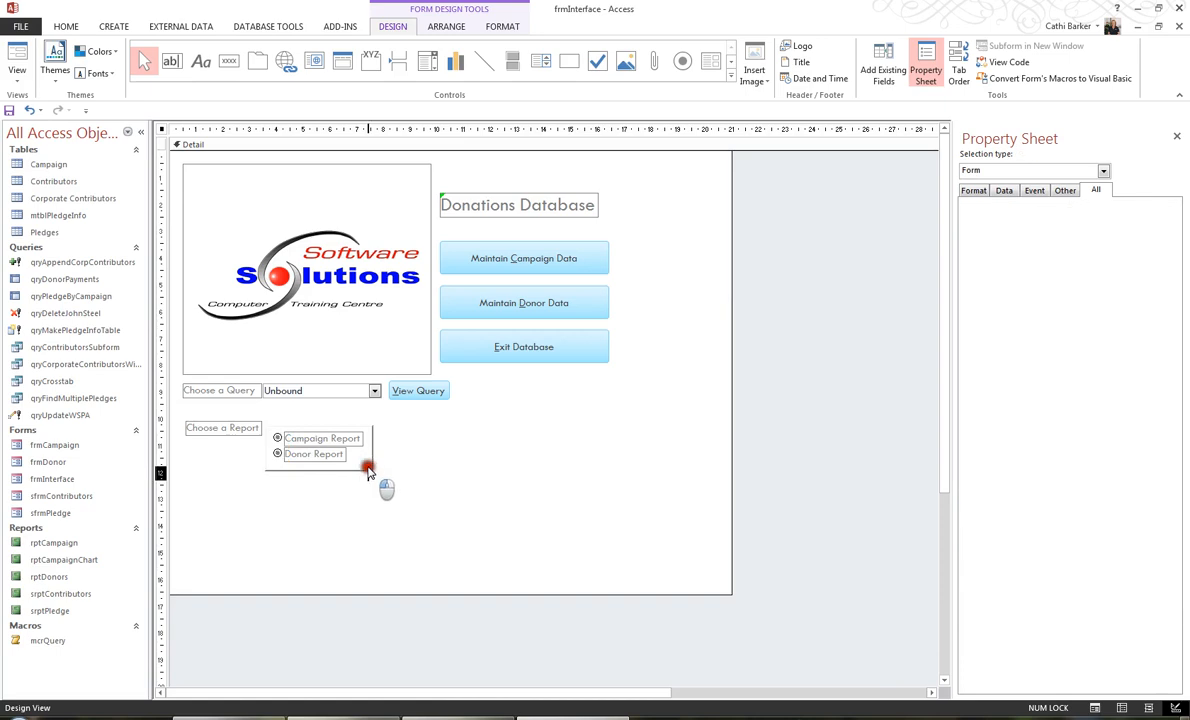
Step: Shorten the option group frame from its lower edge and move the group with its label up closer to the query combo box
left_click(320, 470)
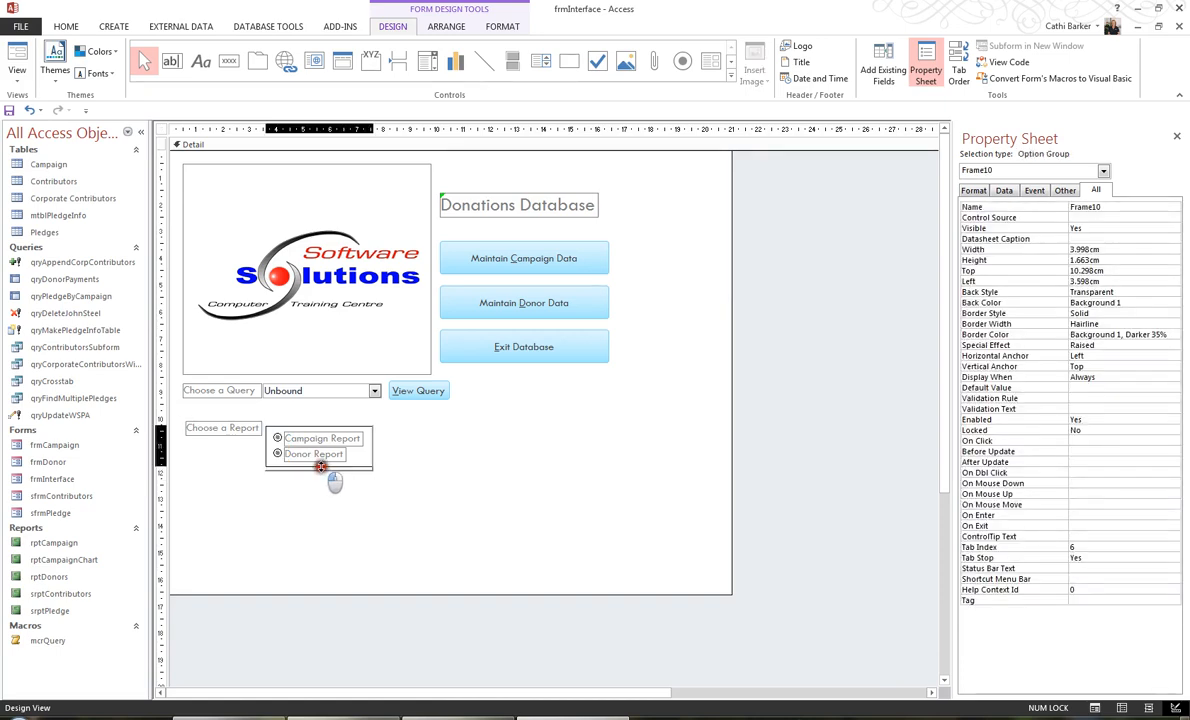
left_click(330, 500)
left_click_drag(386, 494, 272, 420)
left_click(262, 452)
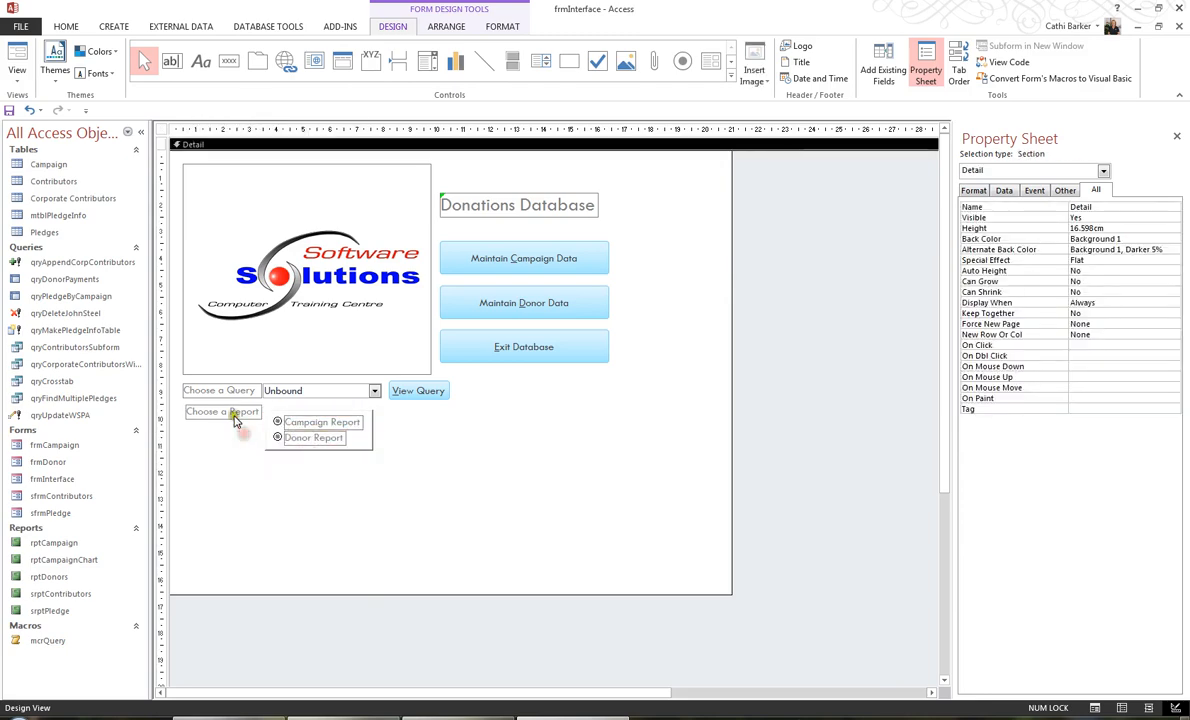
Step: Align the Choose a Report label under the Choose a Query label, widen it slightly and shift the whole group up a little
left_click(221, 411)
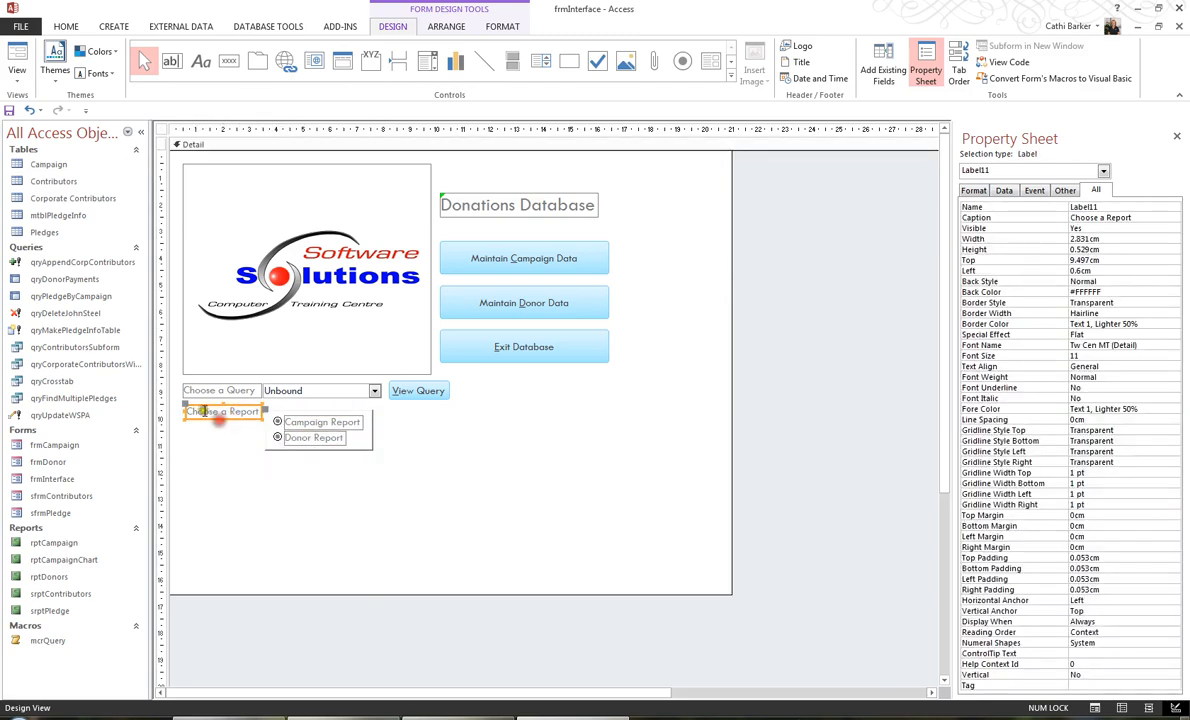
left_click(184, 404)
mouse_move(184, 404)
left_mouse_down()
mouse_move(183, 380)
mouse_move(185, 412)
left_mouse_up()
left_click(184, 414)
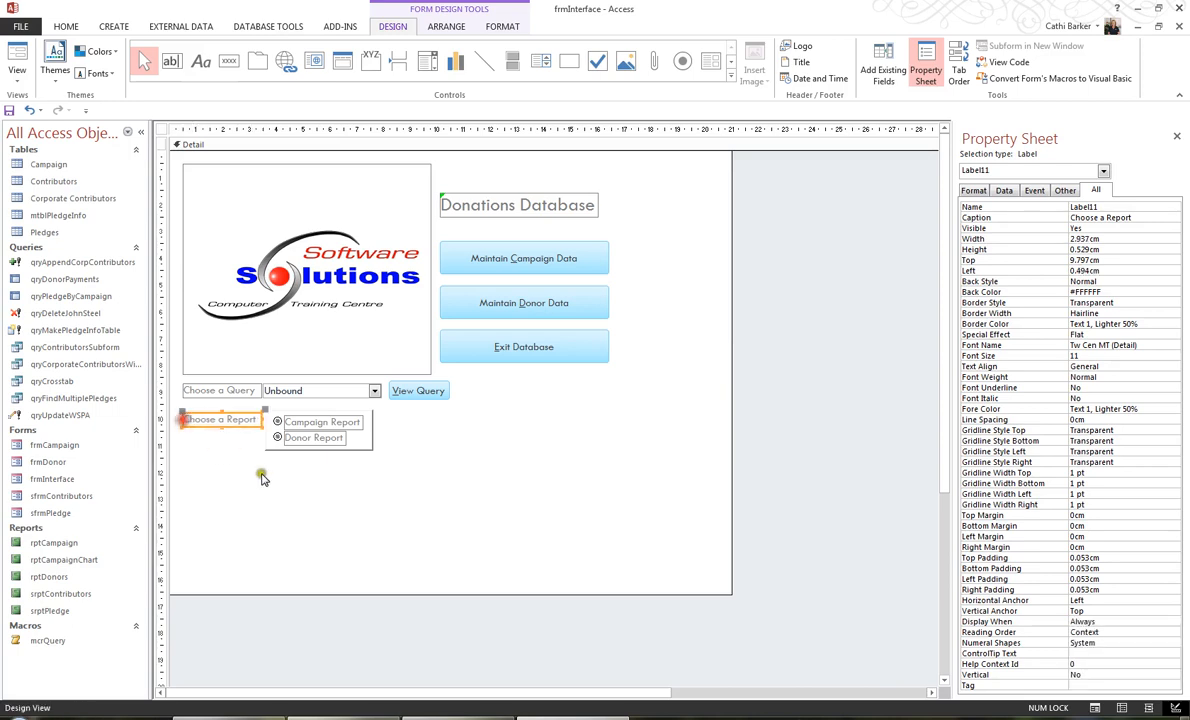
left_click_drag(226, 478, 306, 422)
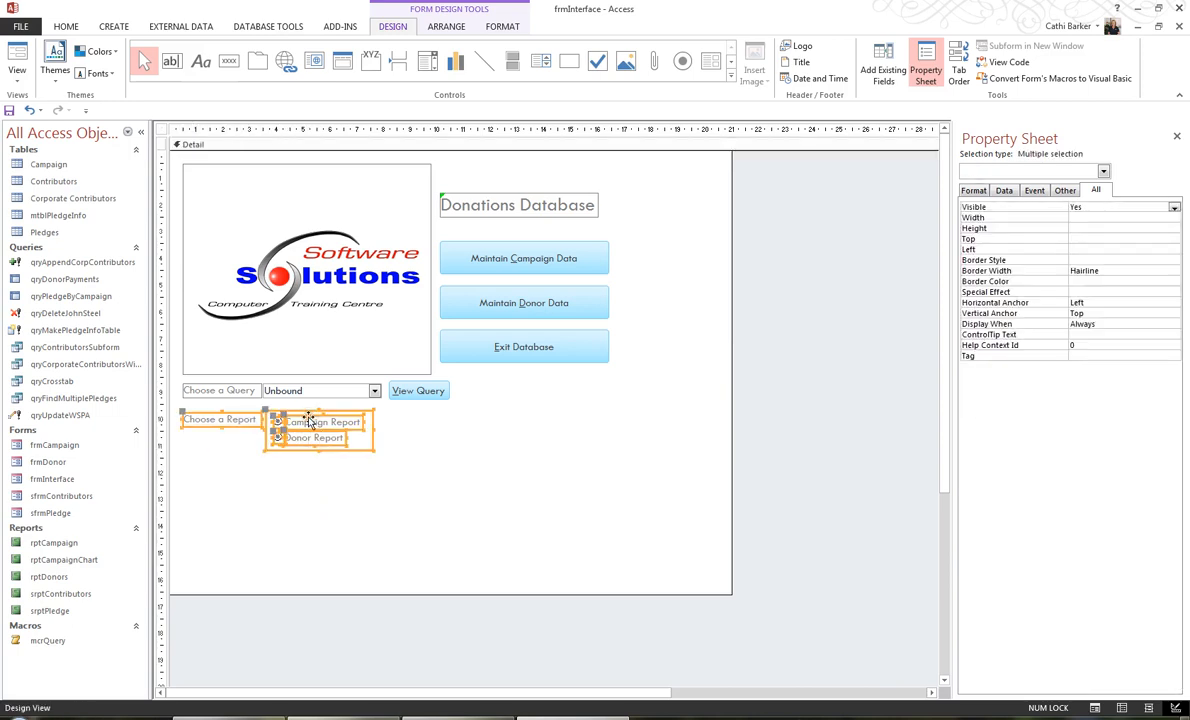
left_click(405, 443)
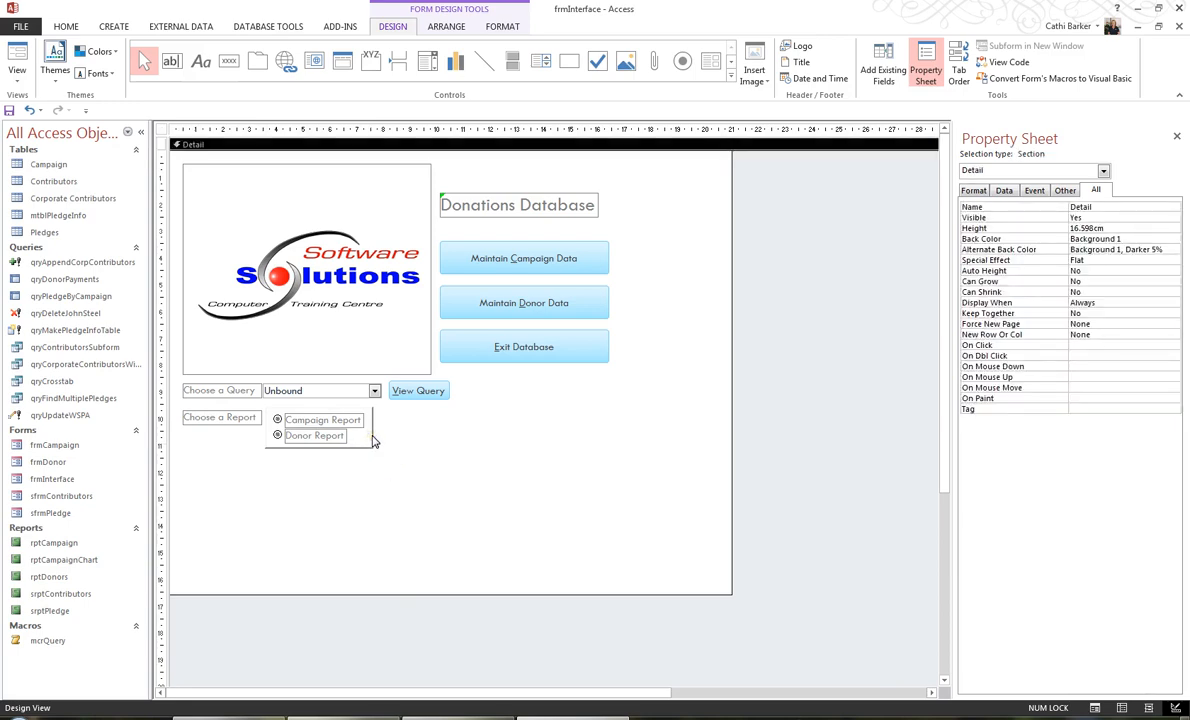
Step: Name the option group frame "Chosen Report" and save the form
left_click(372, 441)
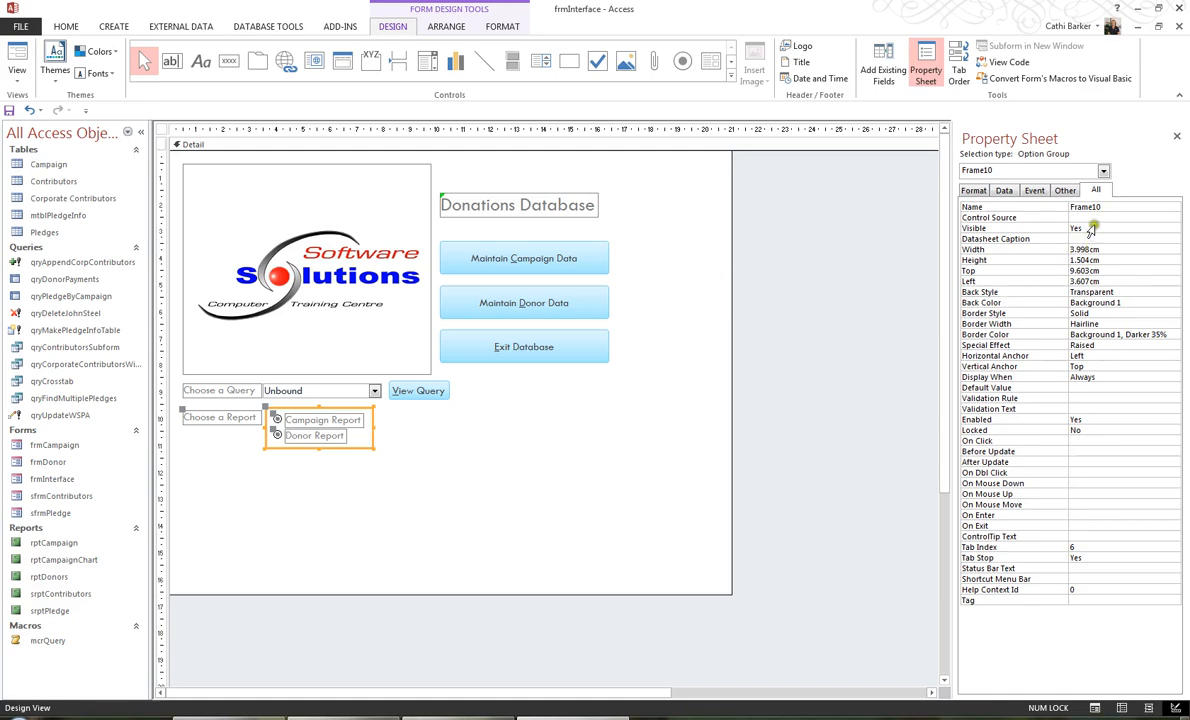
left_click(1038, 207)
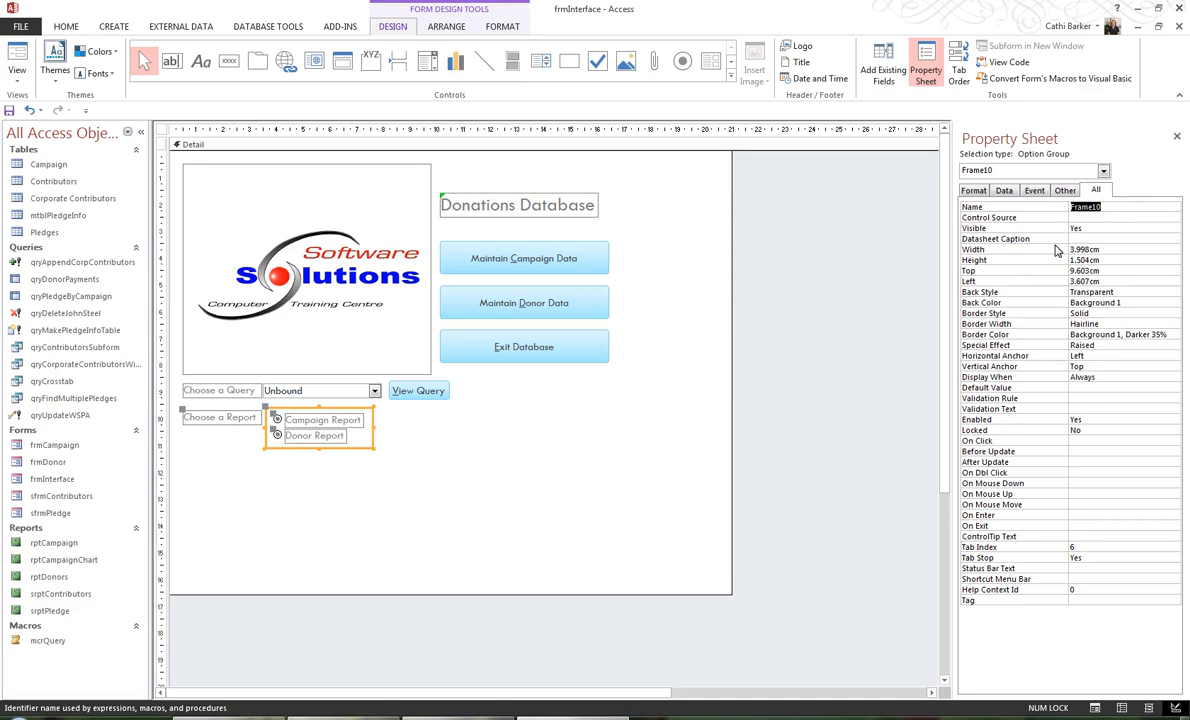
type("Chosen Report")
key("Return")
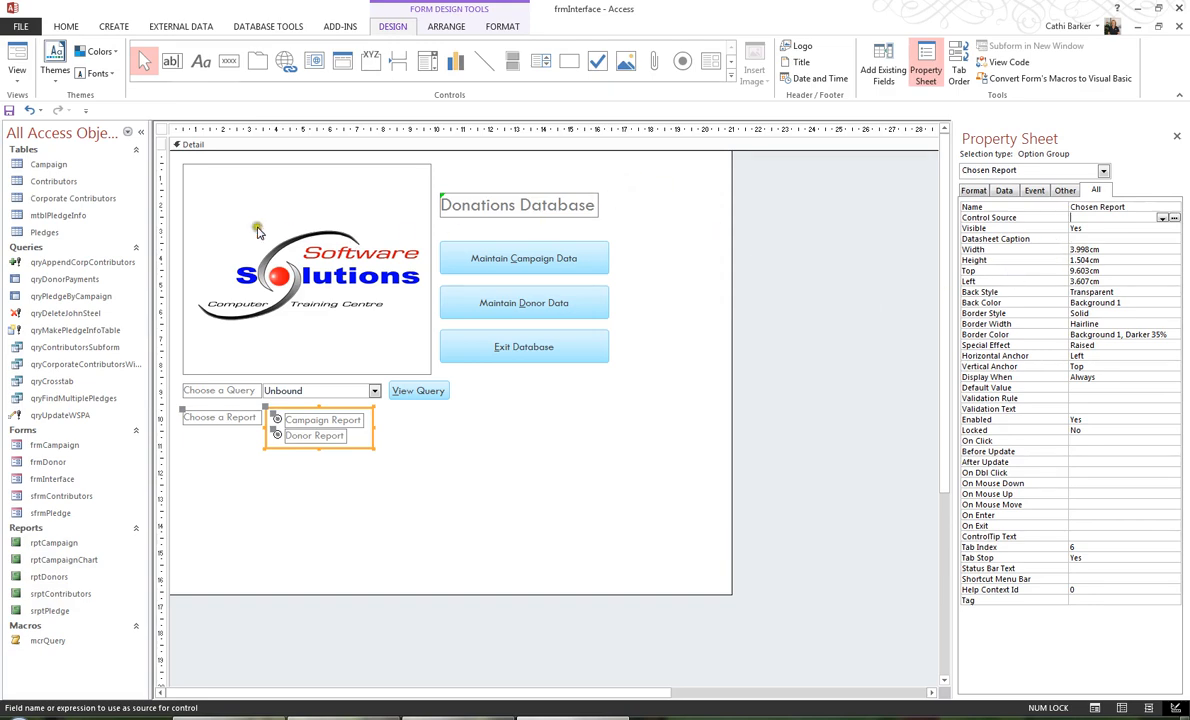
left_click(8, 112)
Step: Create a new macro and add an If block with the condition [Chosen Report]=1
left_click(114, 27)
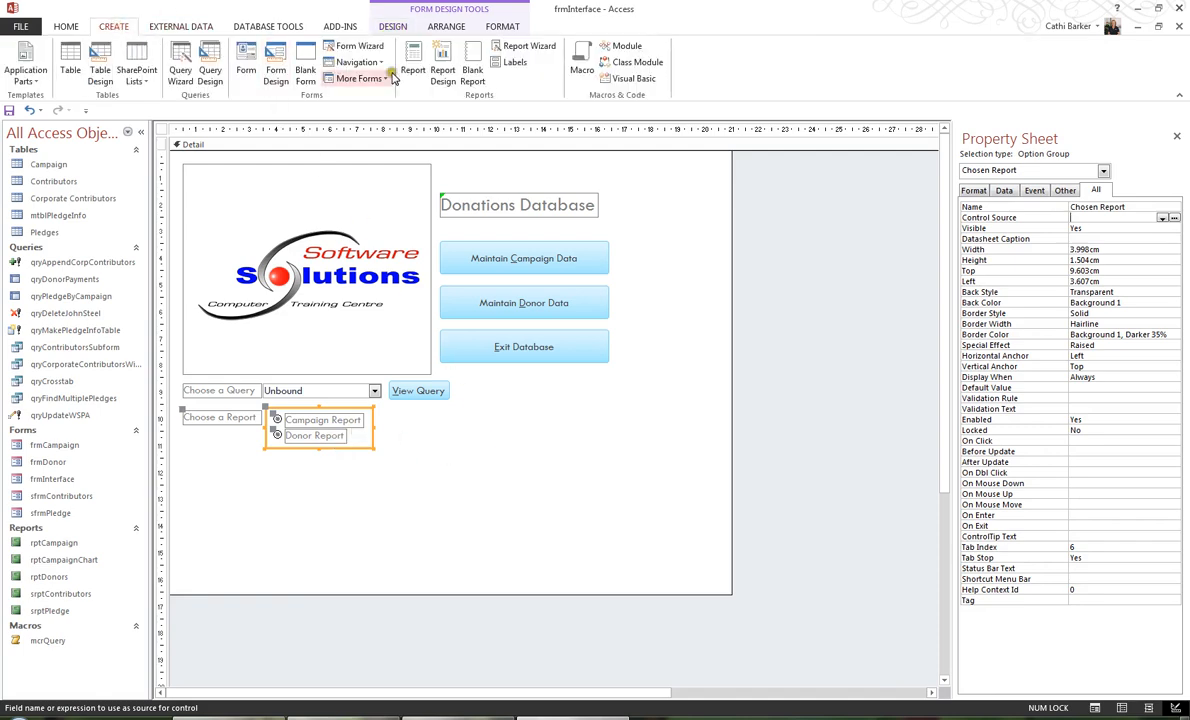
left_click(584, 62)
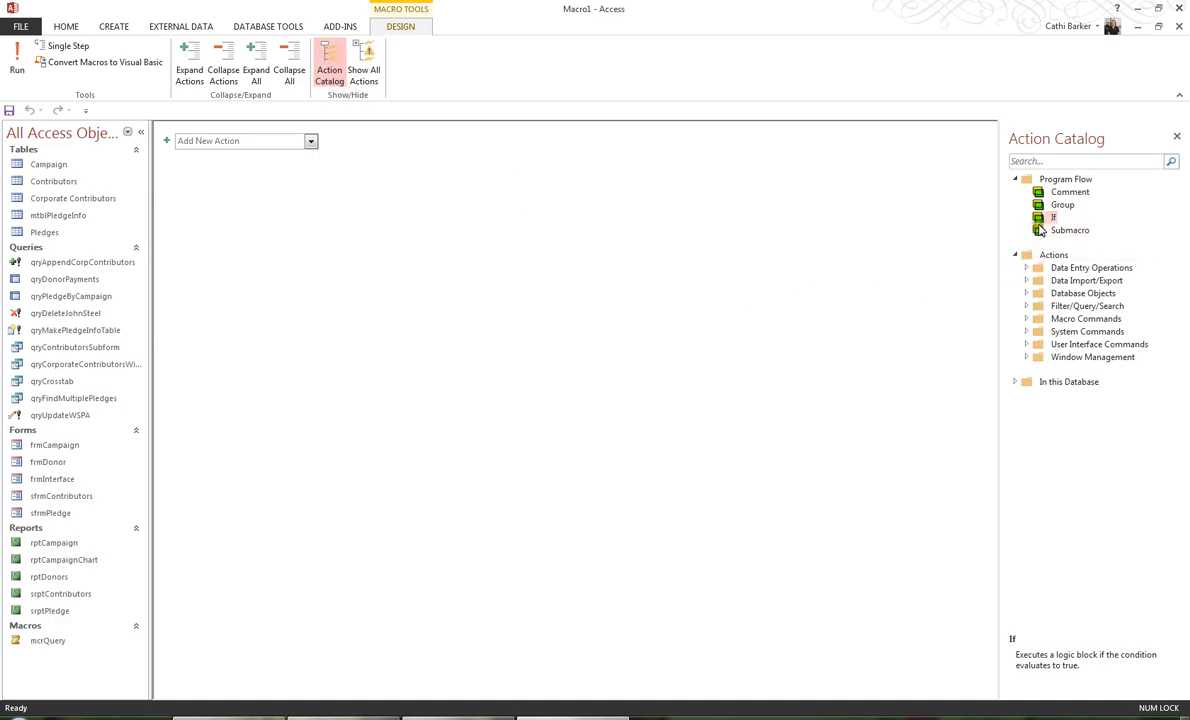
left_click_drag(1038, 224, 311, 144)
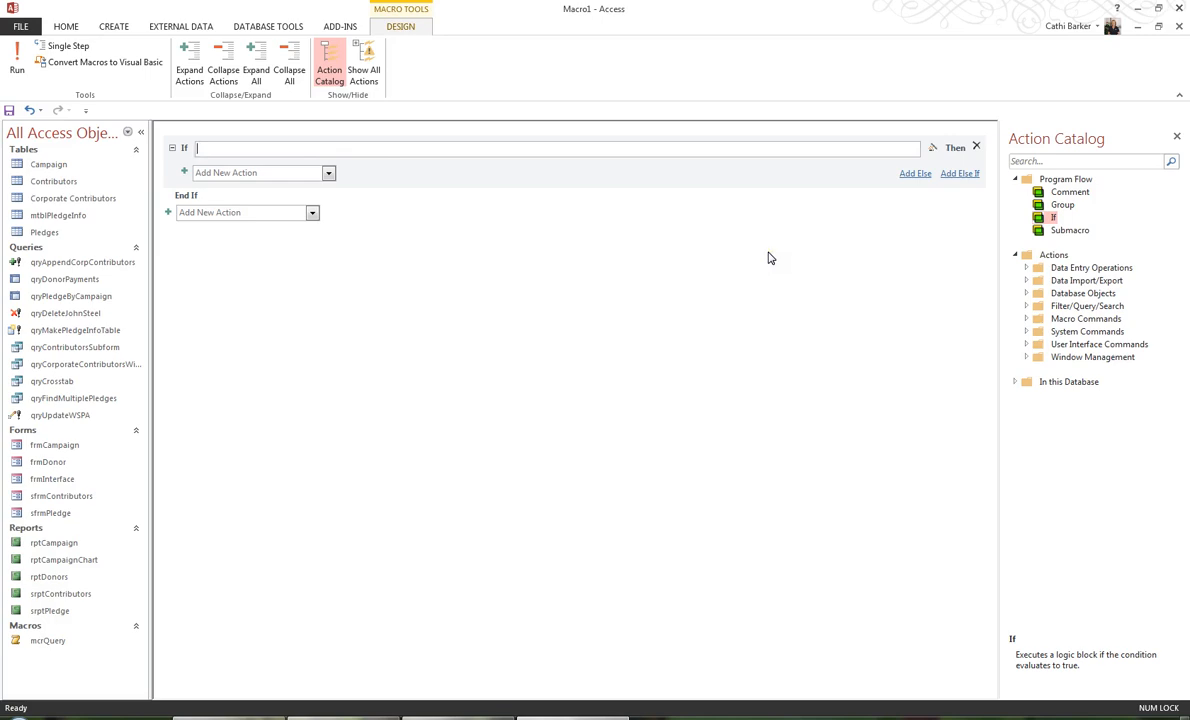
type("[Chosen Report]=1")
Step: Add an OpenReport action inside the If block that opens rptCampaign
left_click(329, 174)
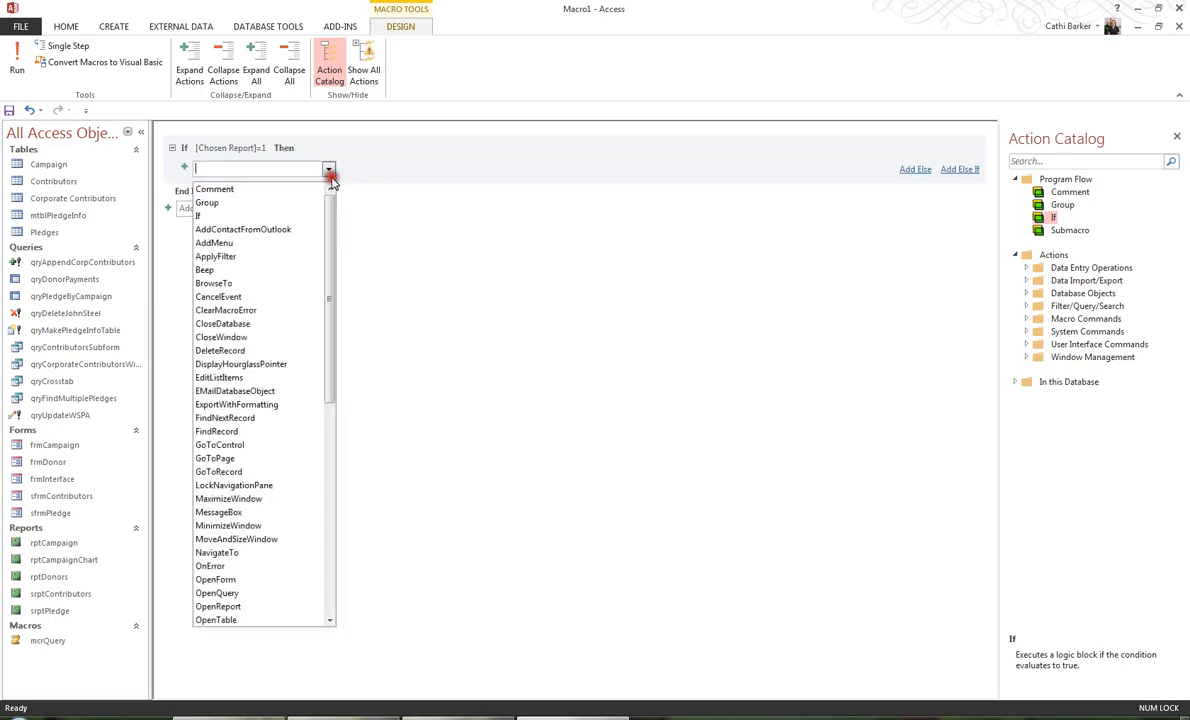
left_click(263, 607)
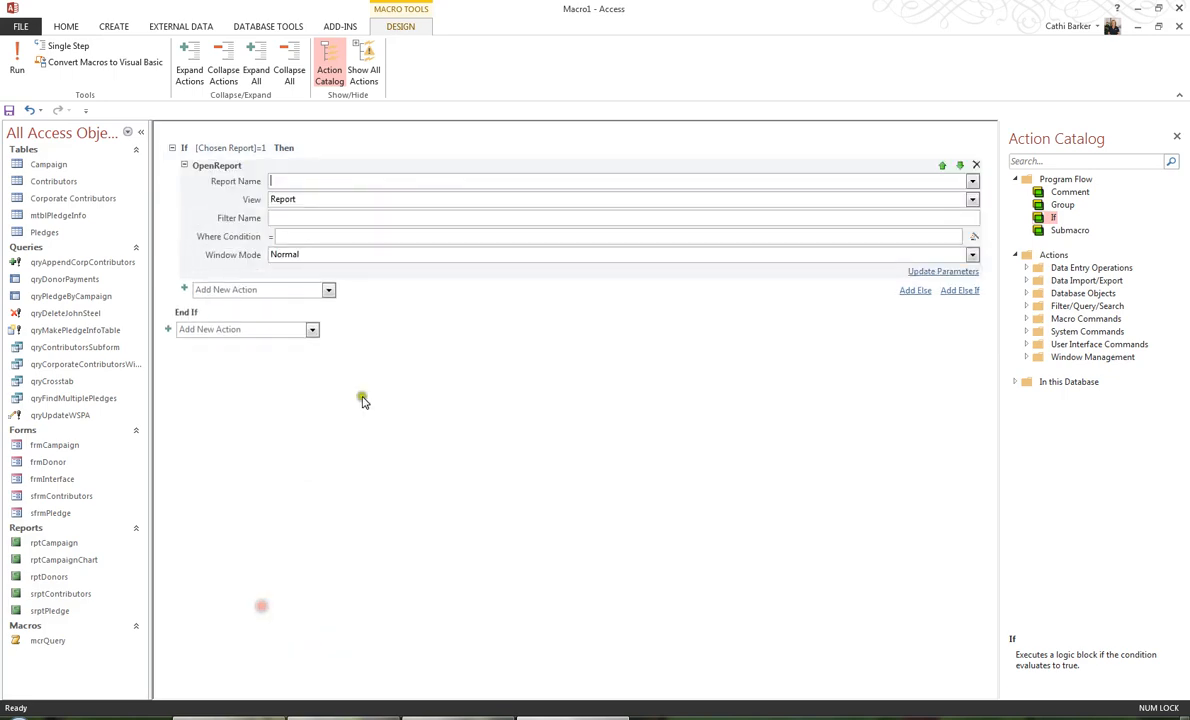
left_click(972, 184)
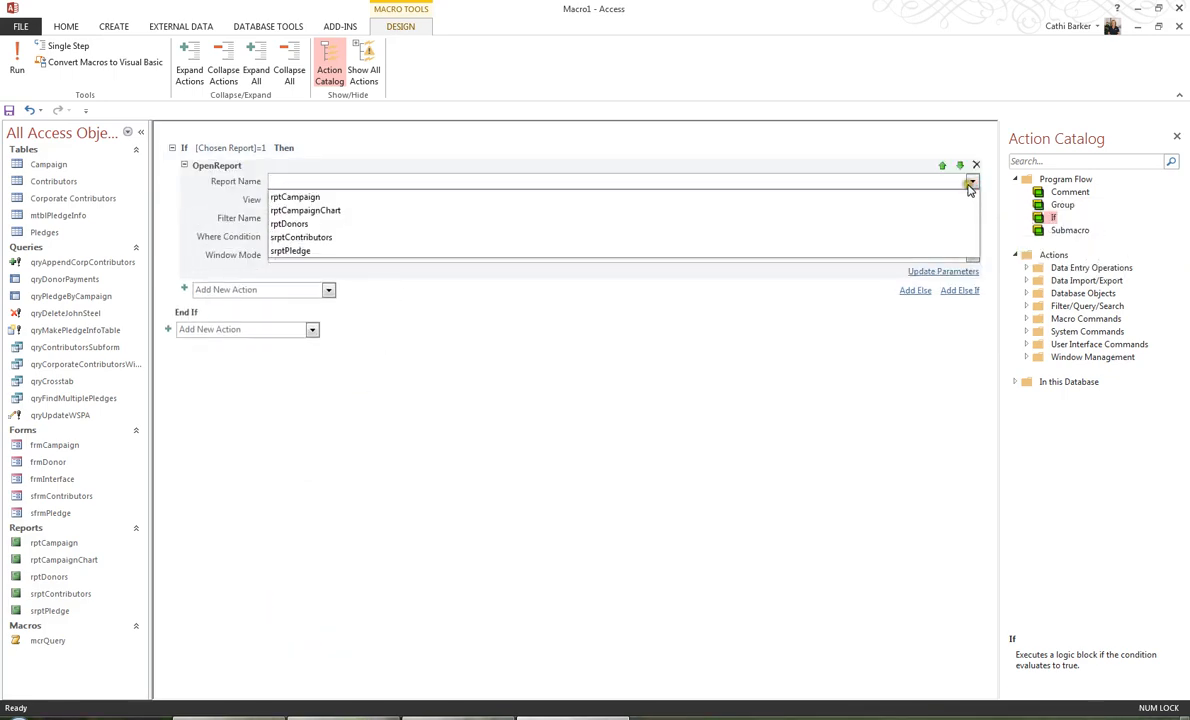
left_click(940, 198)
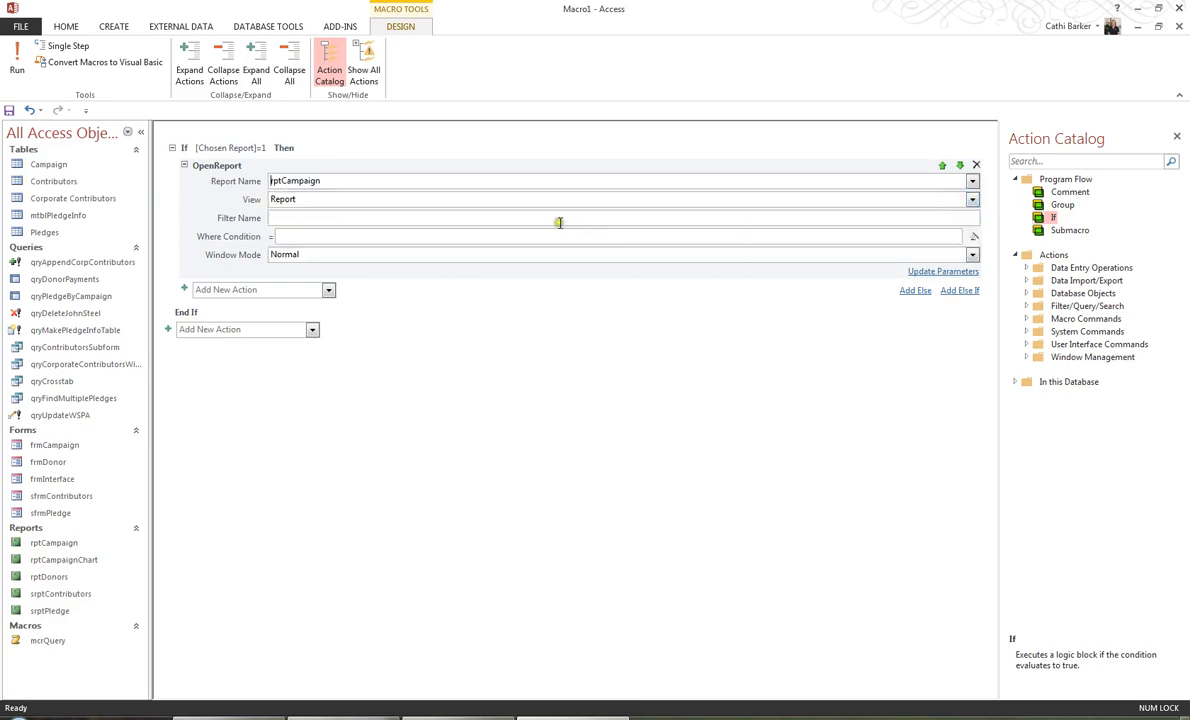
Step: Set the rptCampaign OpenReport action's view to Print Preview
left_click(527, 257)
left_click(972, 200)
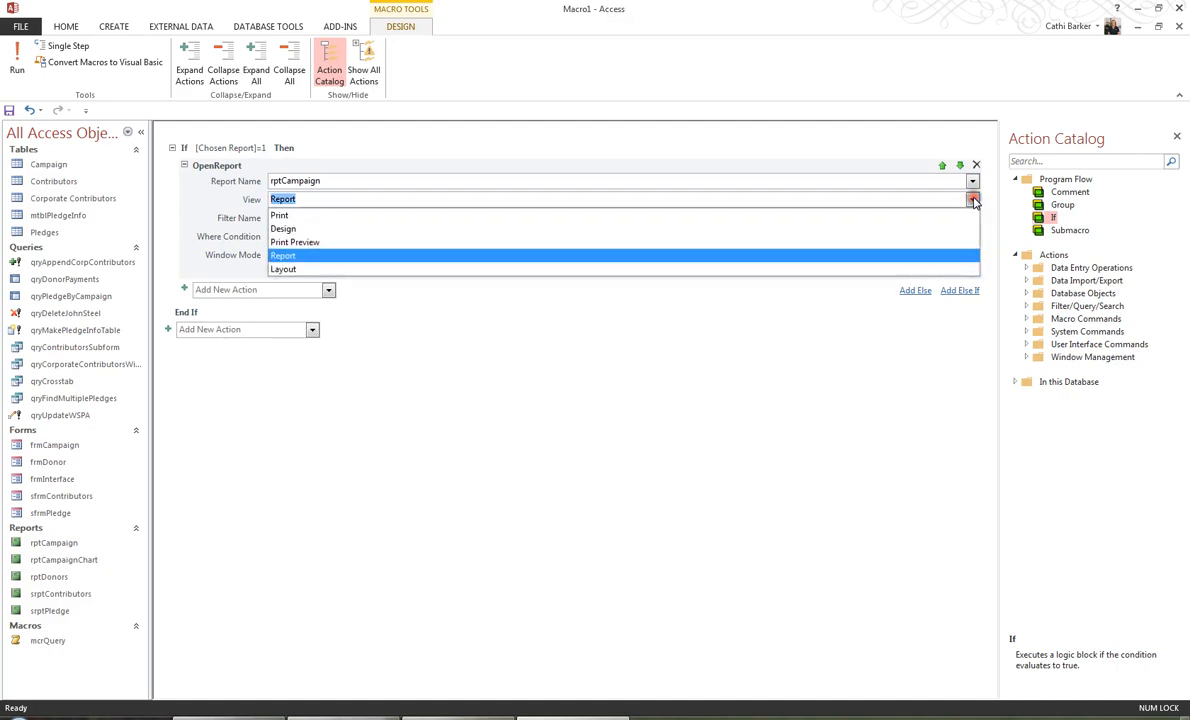
left_click(919, 245)
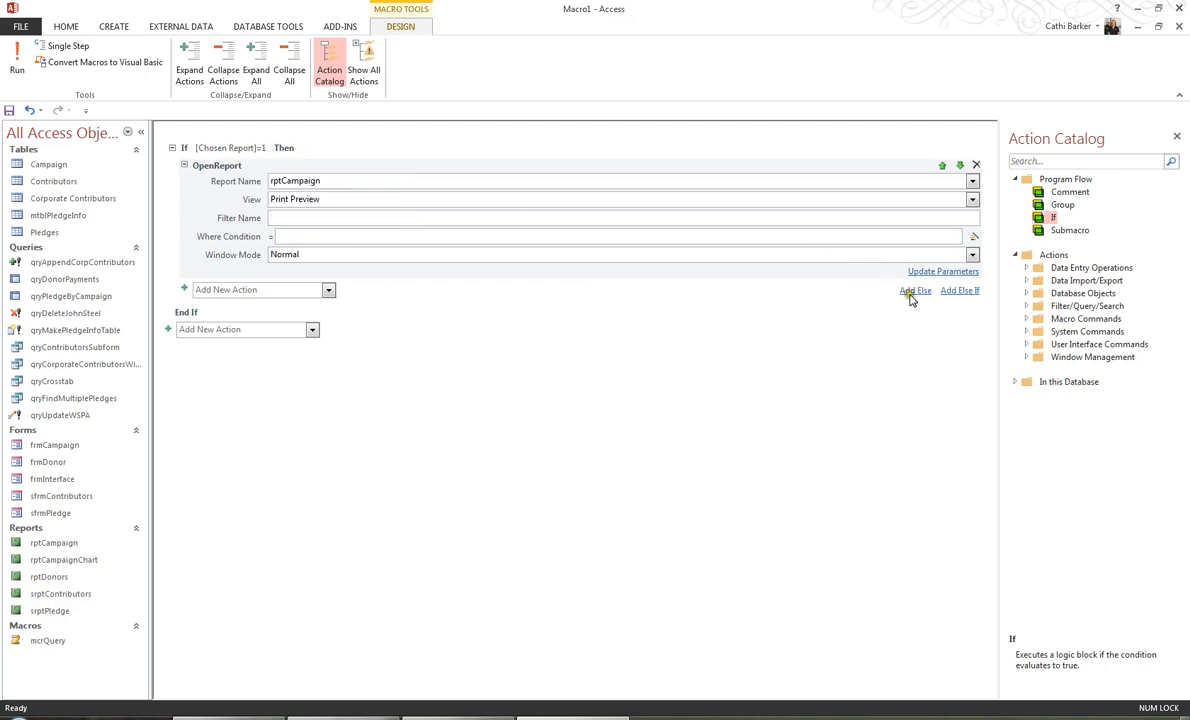
Step: Add an Else If block to the macro with the condition [Chosen Report]=2
left_click(962, 292)
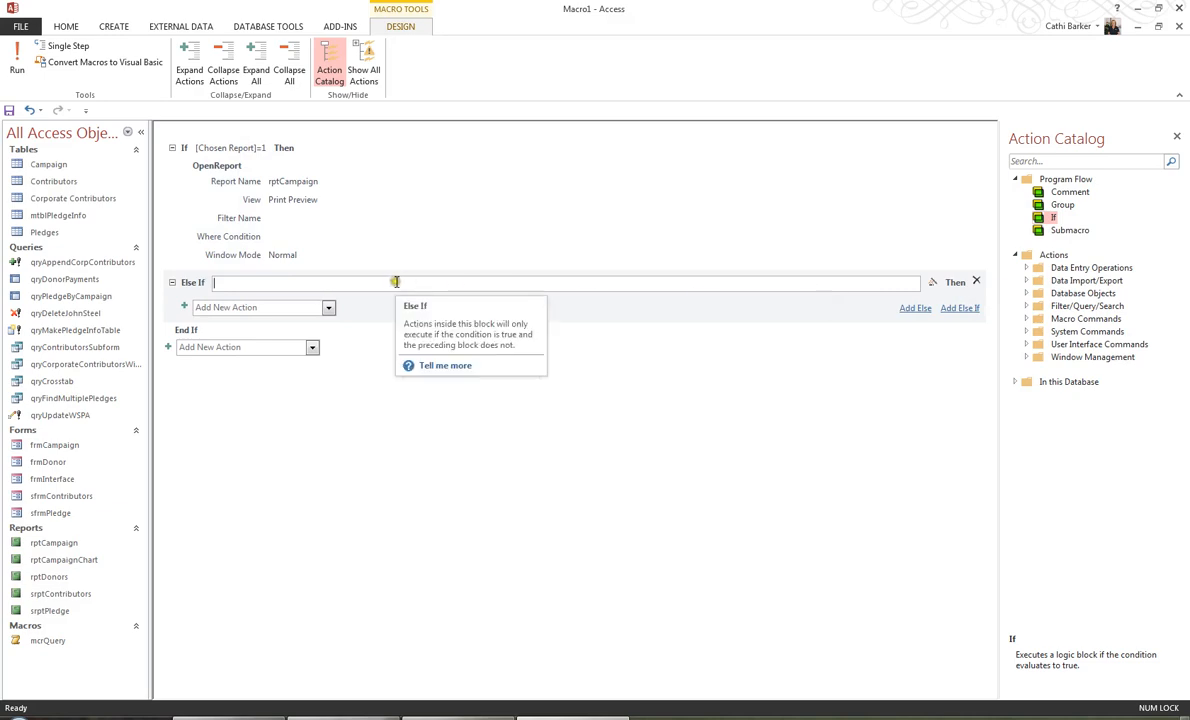
type("[C")
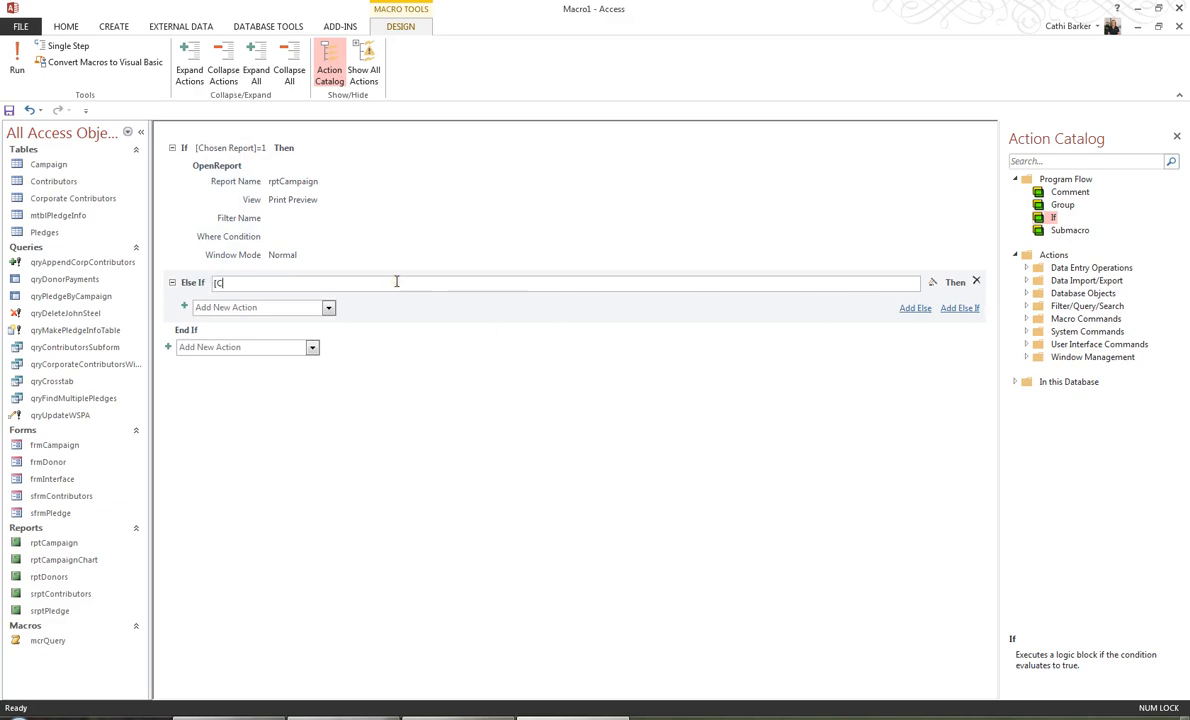
type("hosen Report]=2")
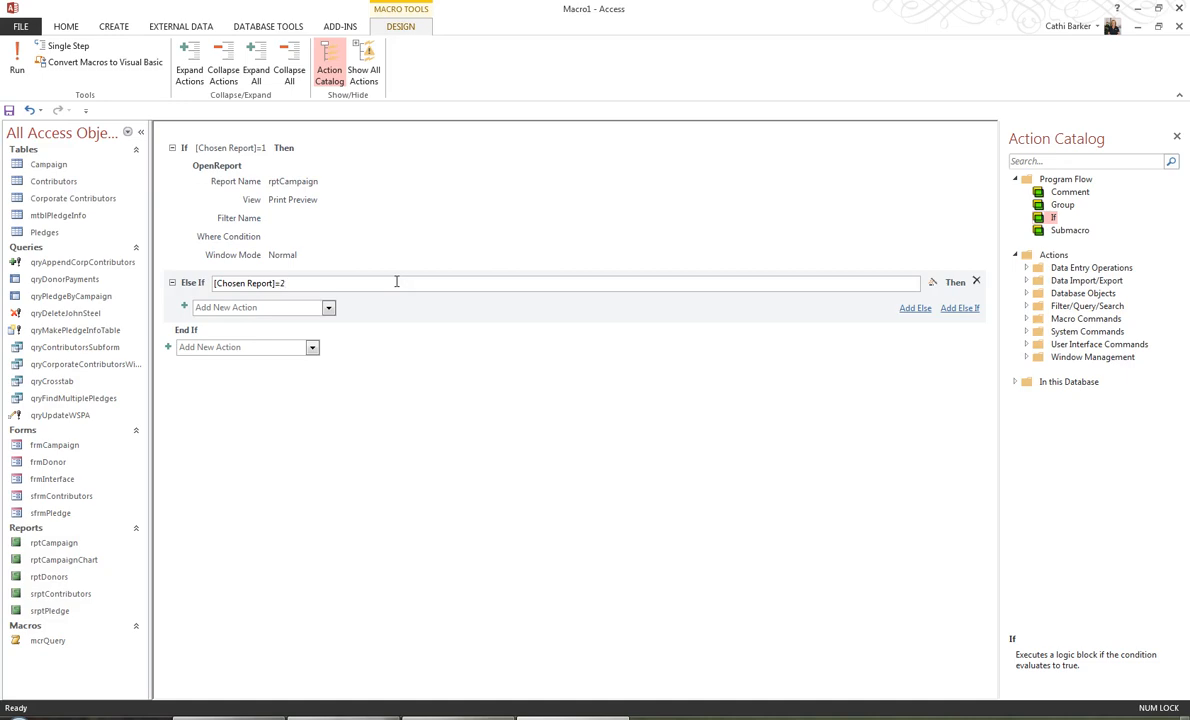
Step: Add an OpenReport action inside the Else If block that opens rptDonors in Print Preview
left_click(329, 309)
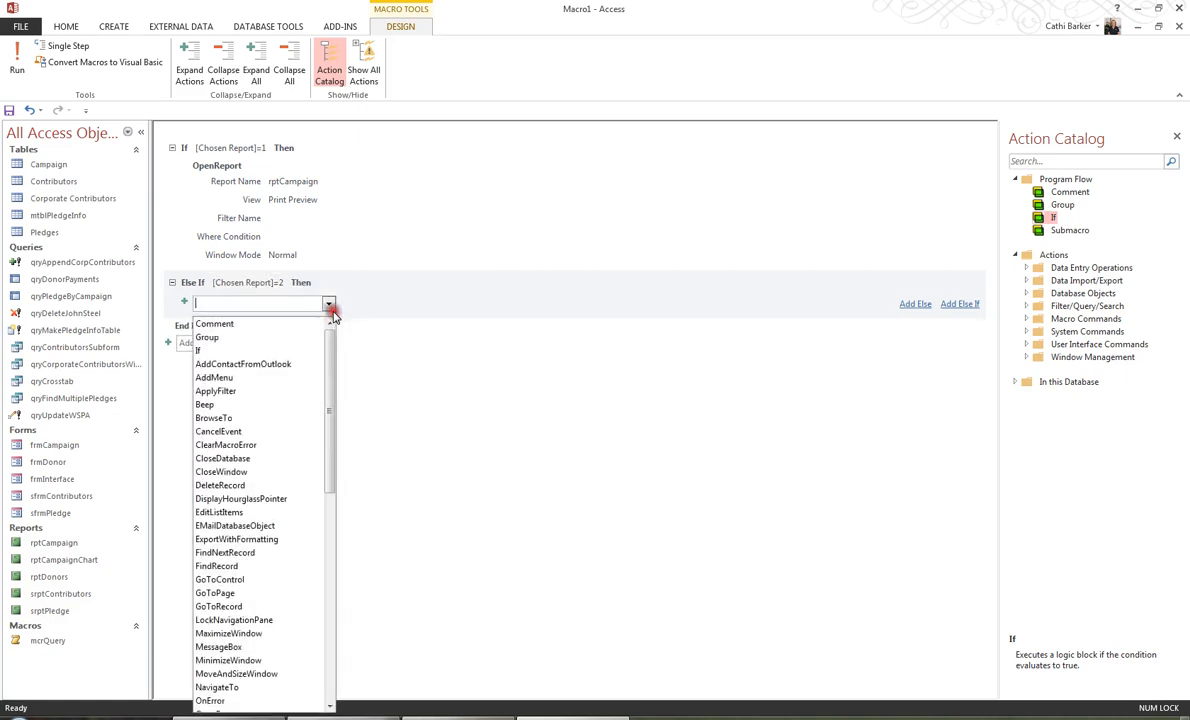
left_click(331, 706)
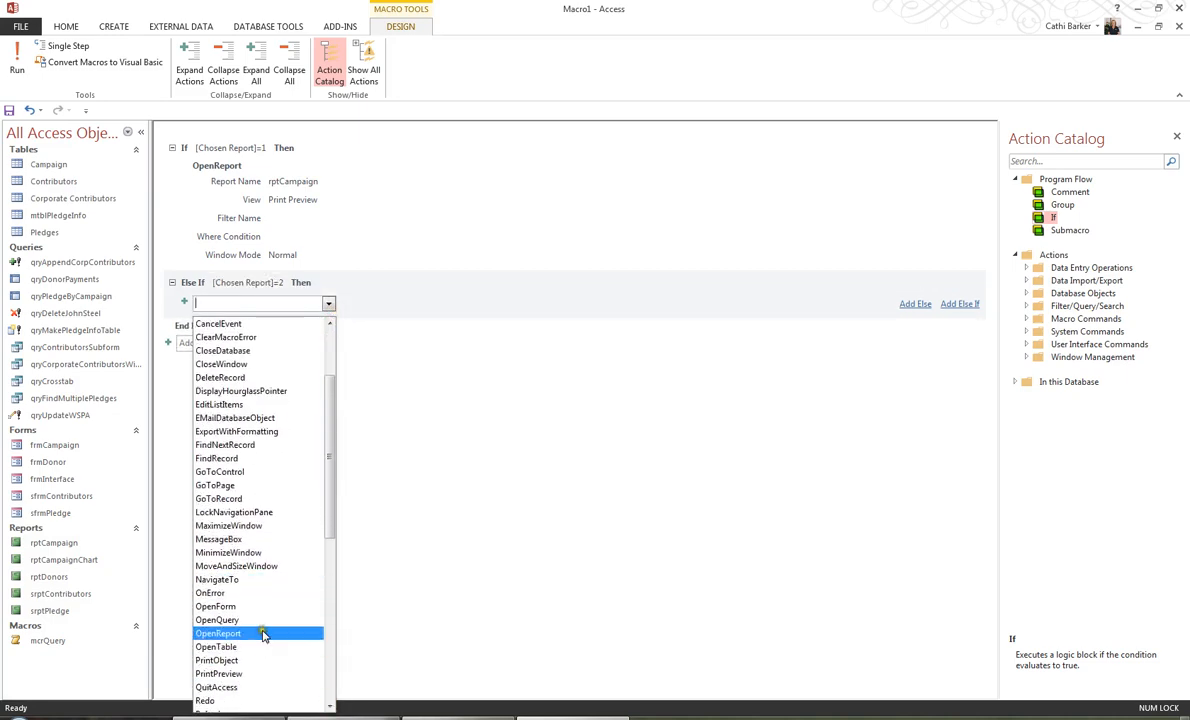
left_click(258, 602)
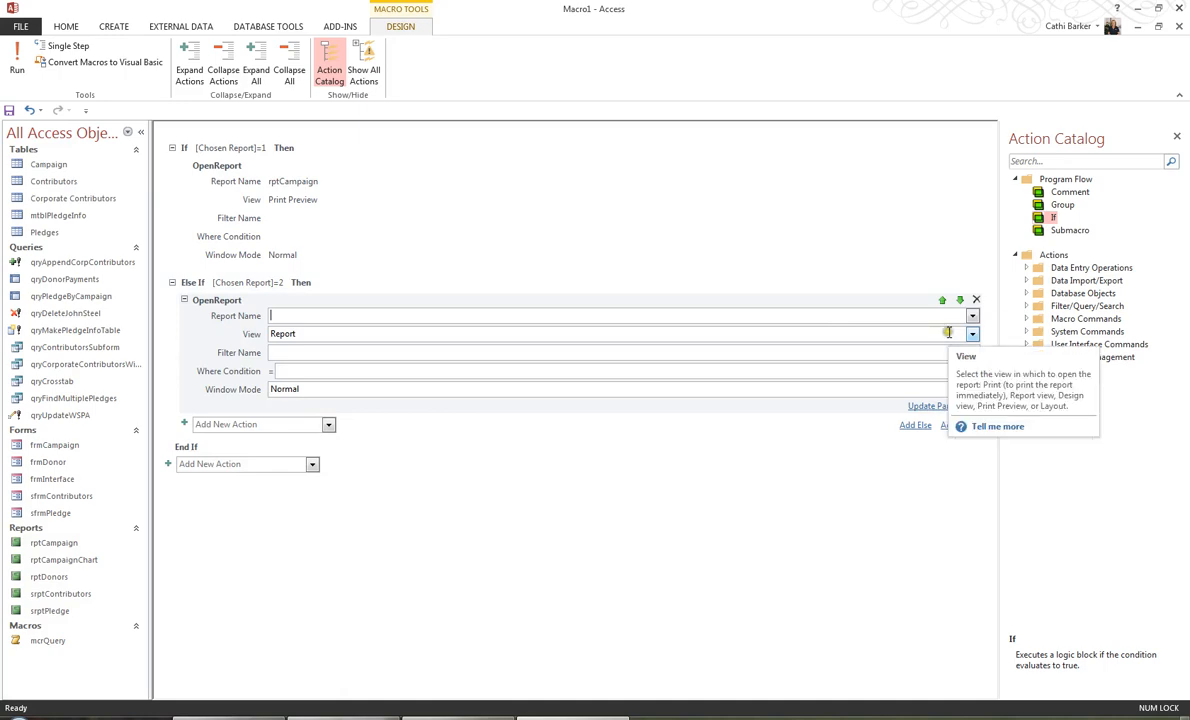
left_click(972, 315)
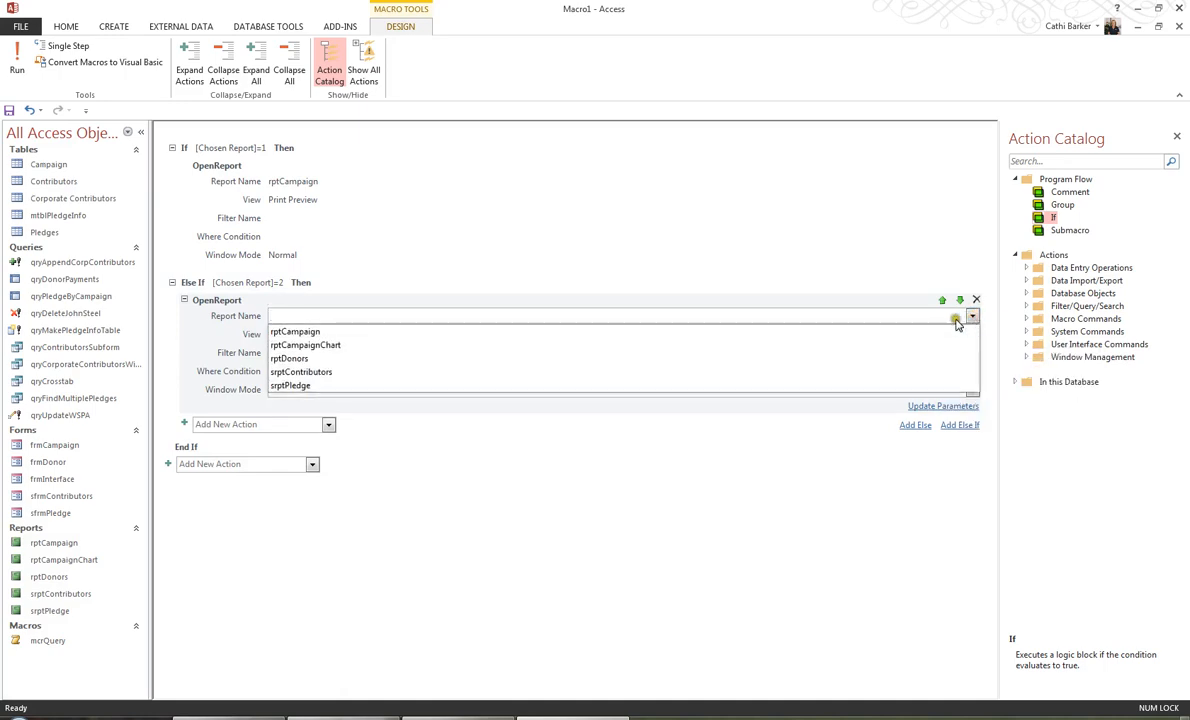
left_click(842, 359)
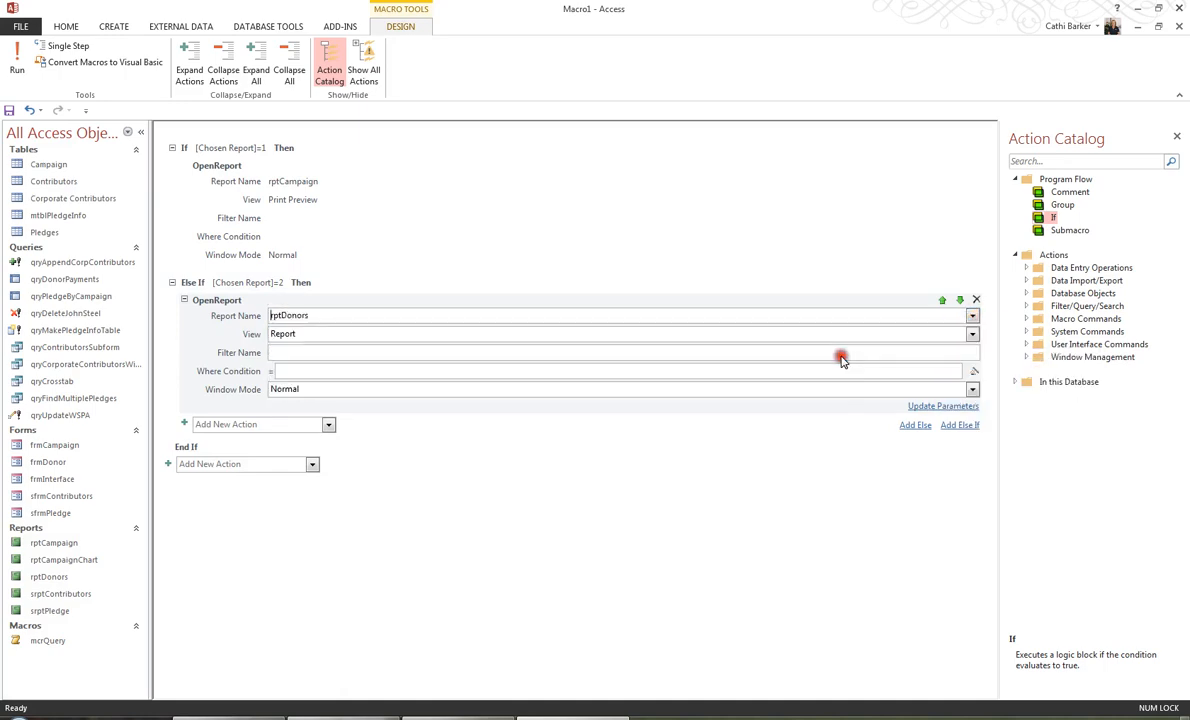
left_click(973, 337)
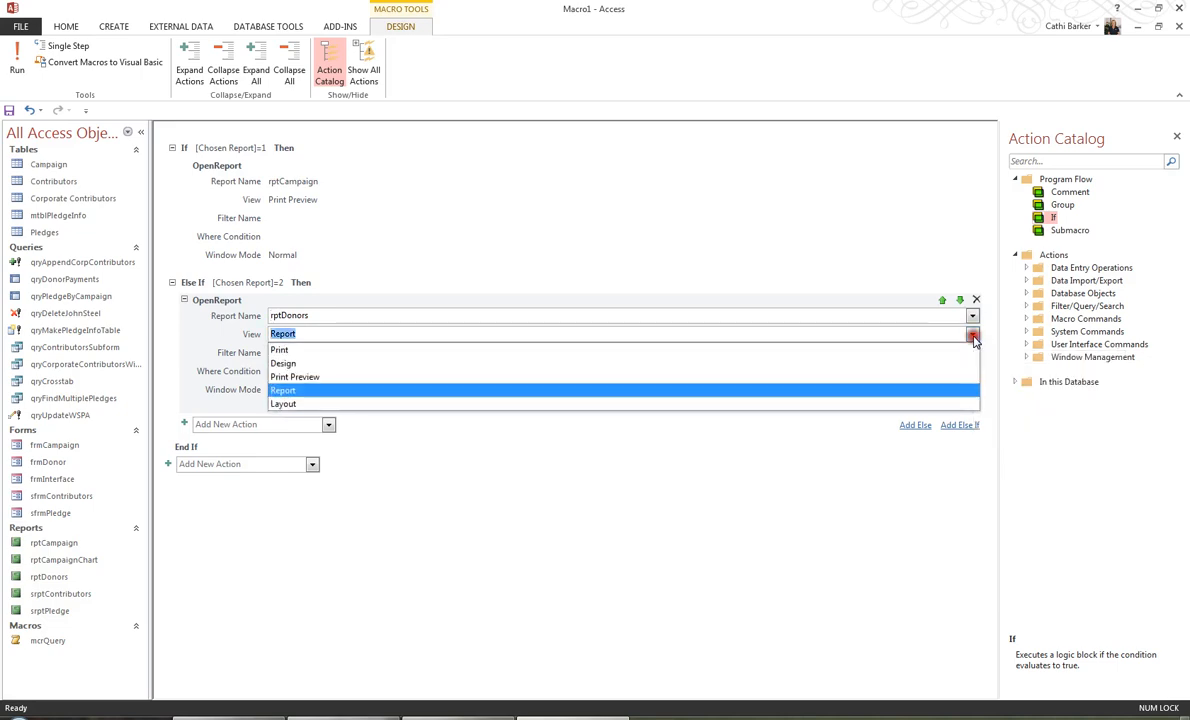
left_click(928, 377)
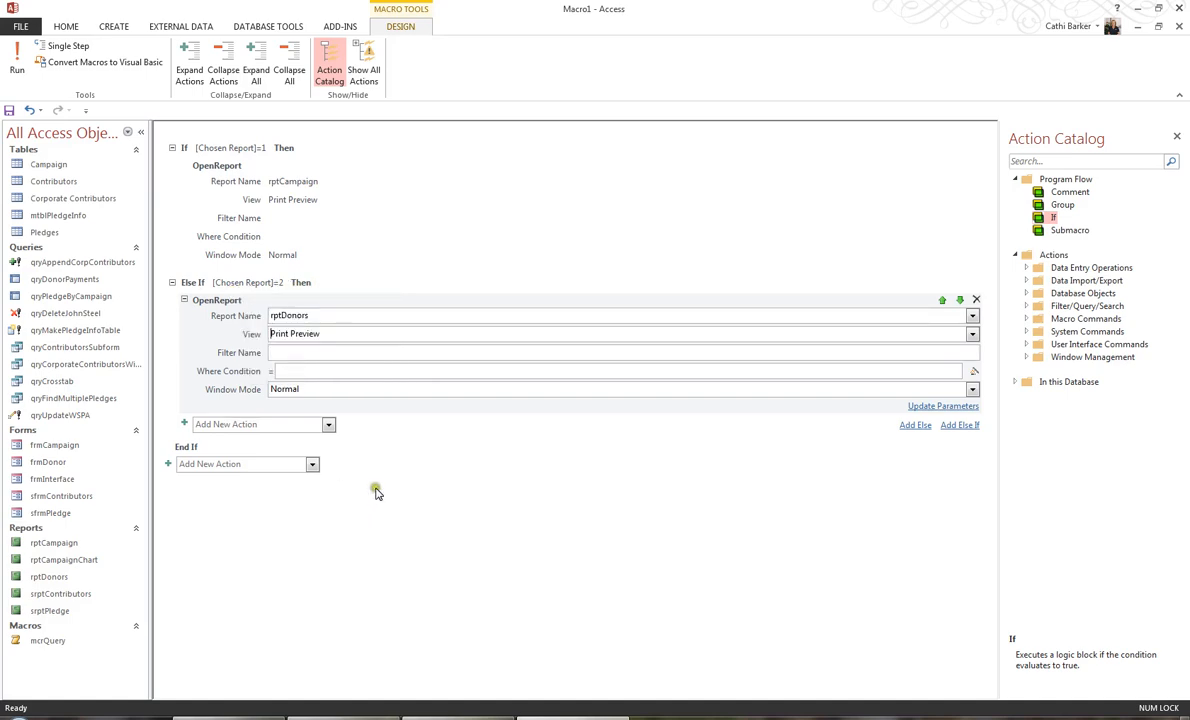
Step: Save the macro as mcrReport and close it
left_click(8, 110)
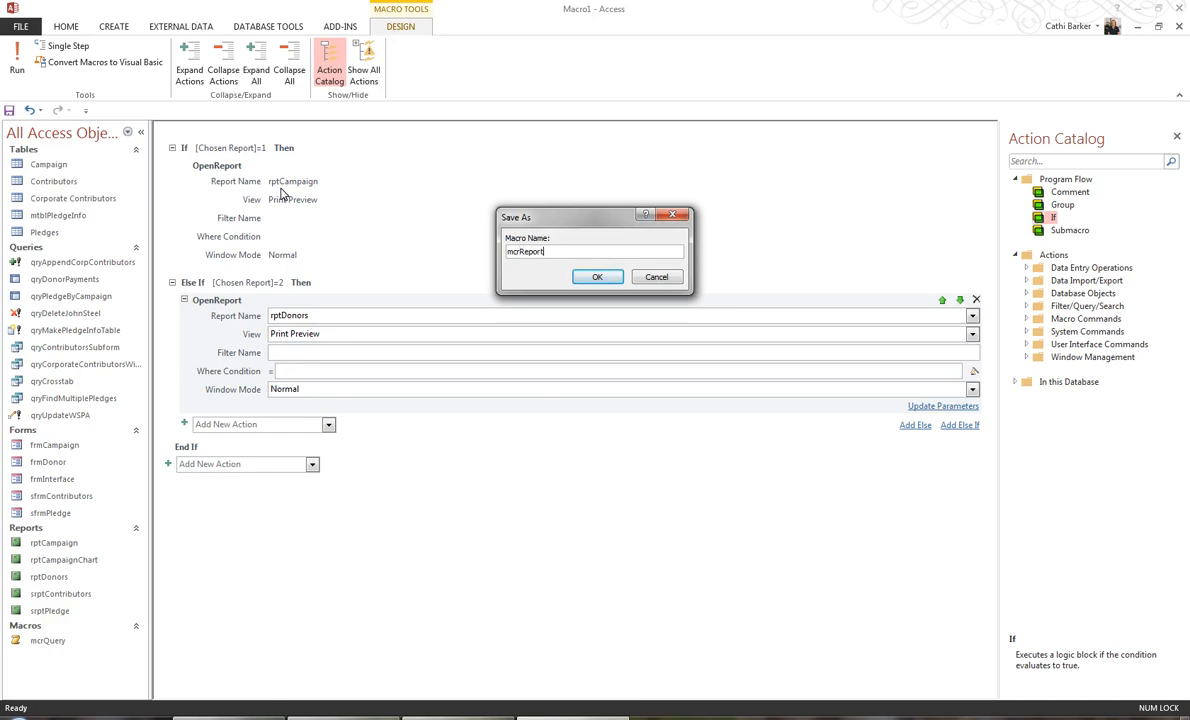
left_click(598, 278)
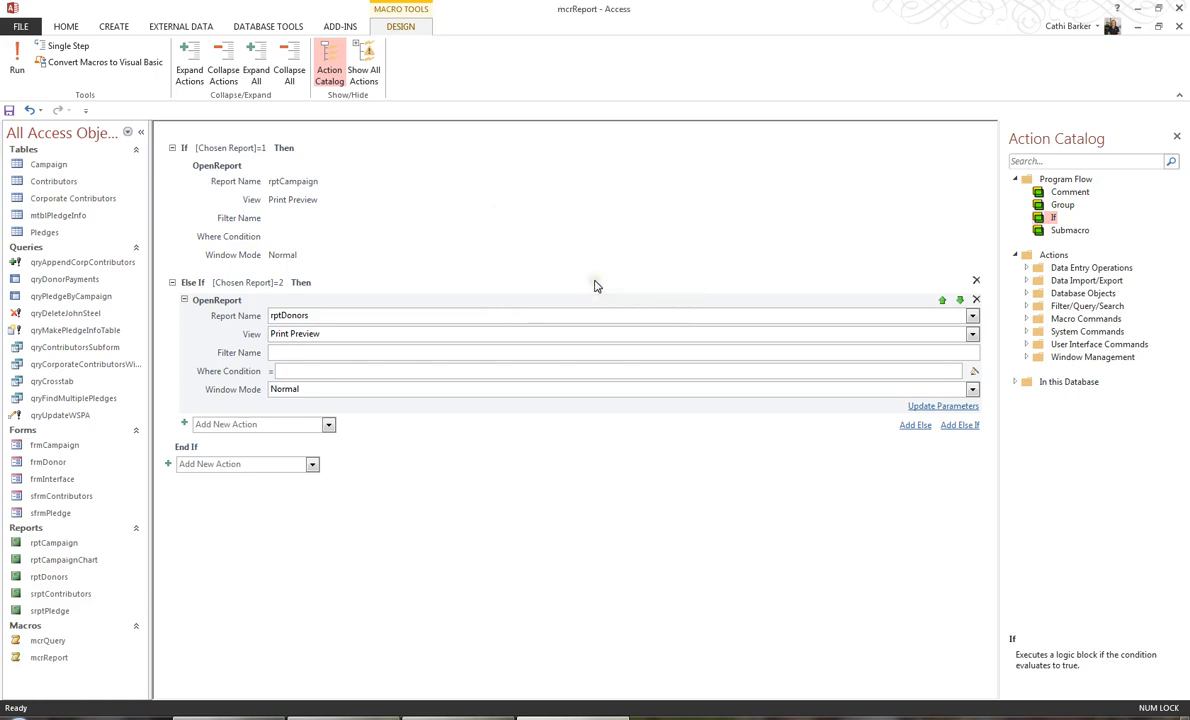
left_click(1179, 30)
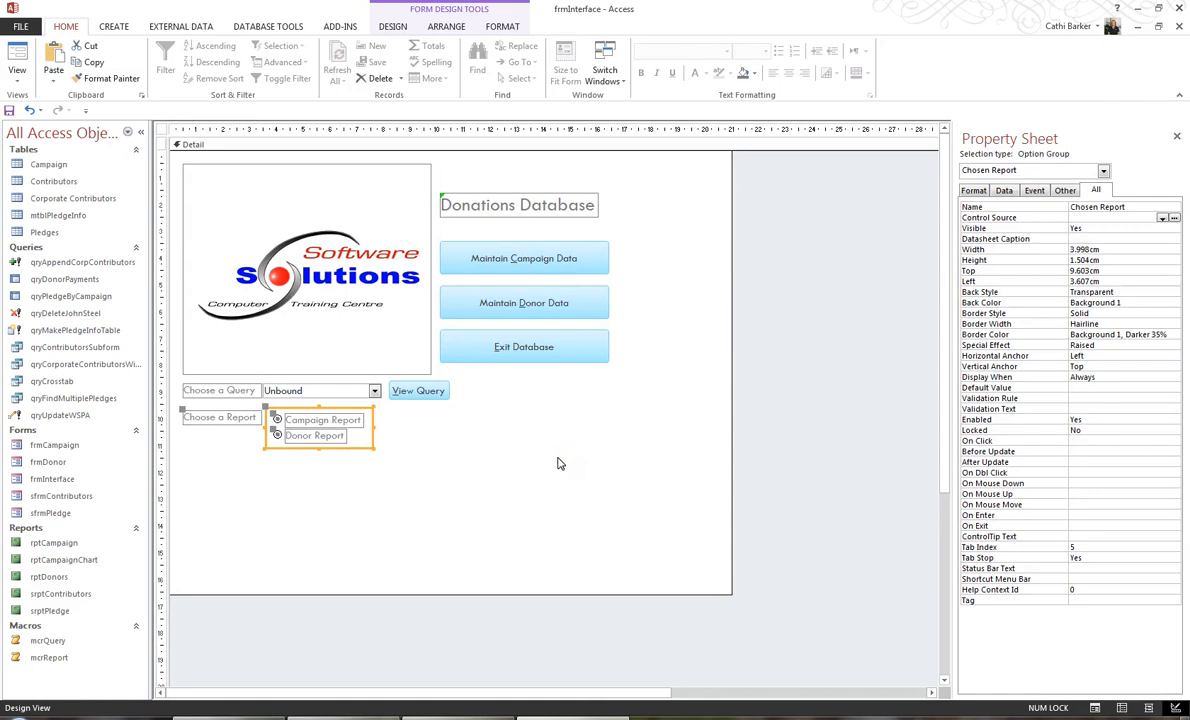
Step: Draw a command button about 3 cm wide beside the report option group and assign it to run the macro mcrReport
left_click(393, 27)
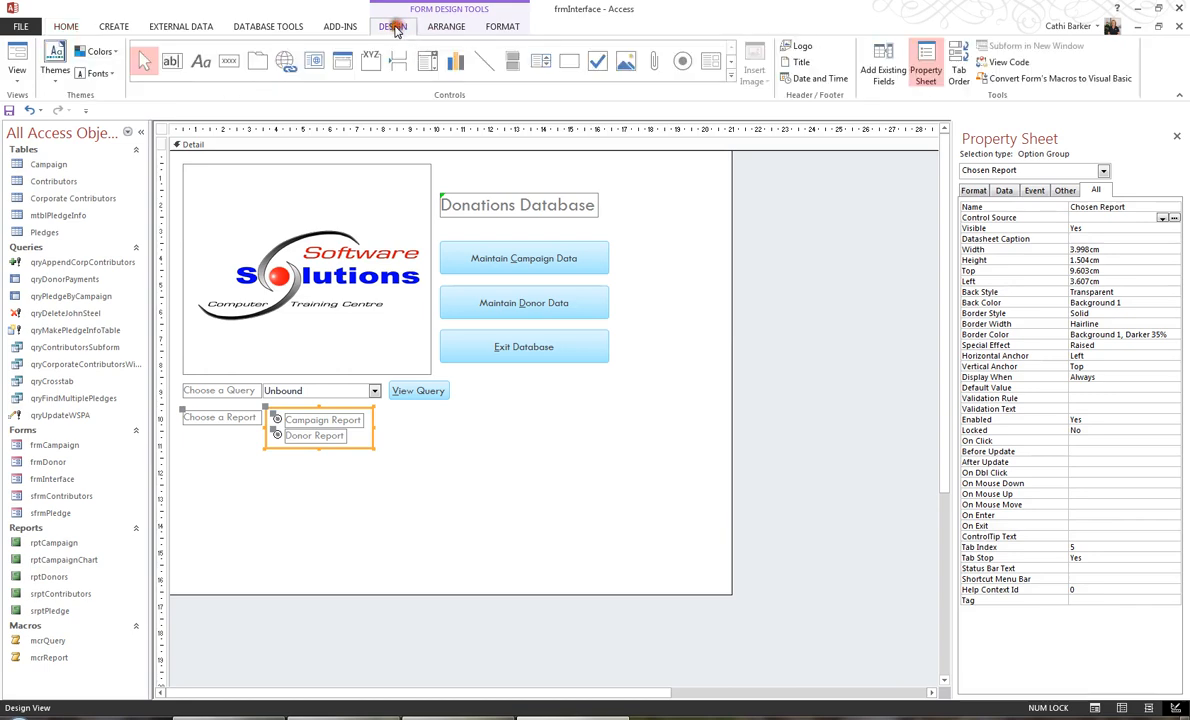
left_click(227, 64)
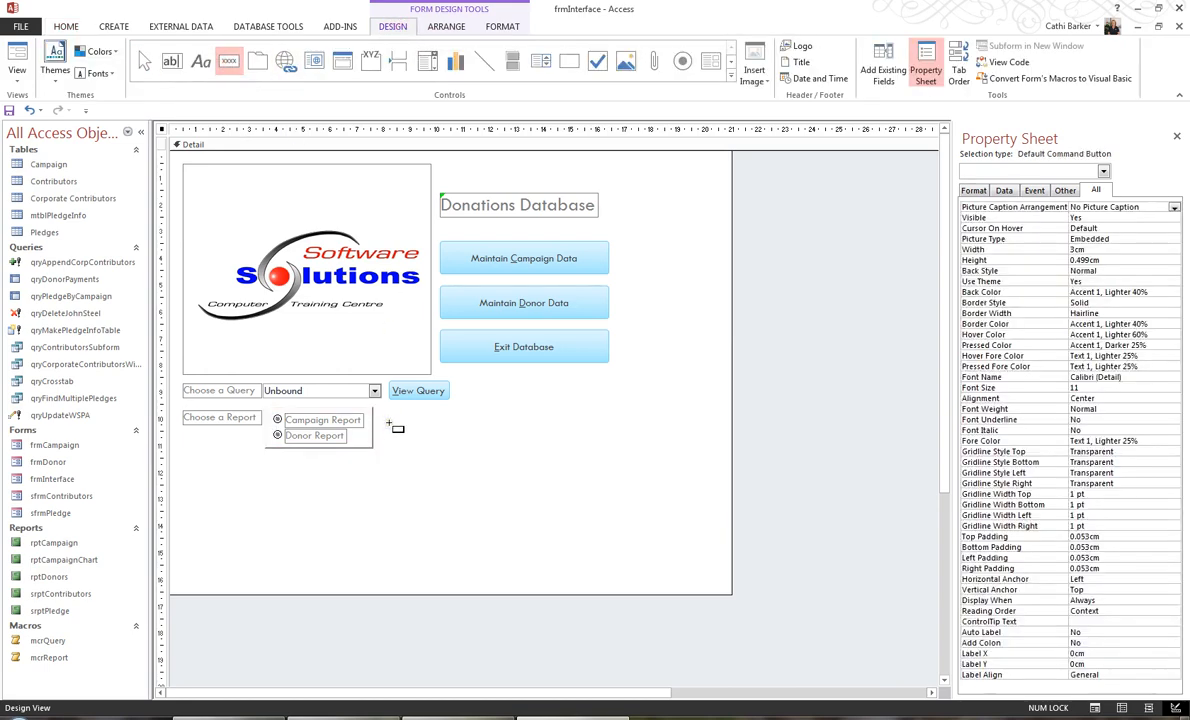
left_click_drag(390, 423, 469, 437)
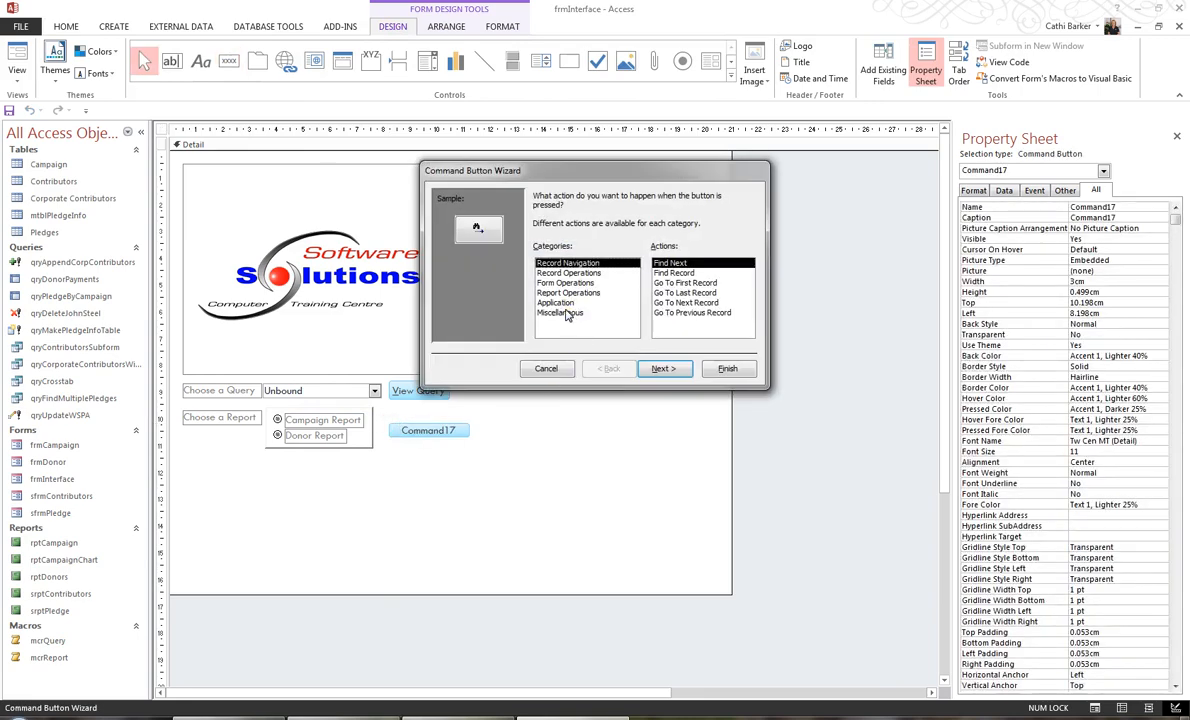
left_click(566, 313)
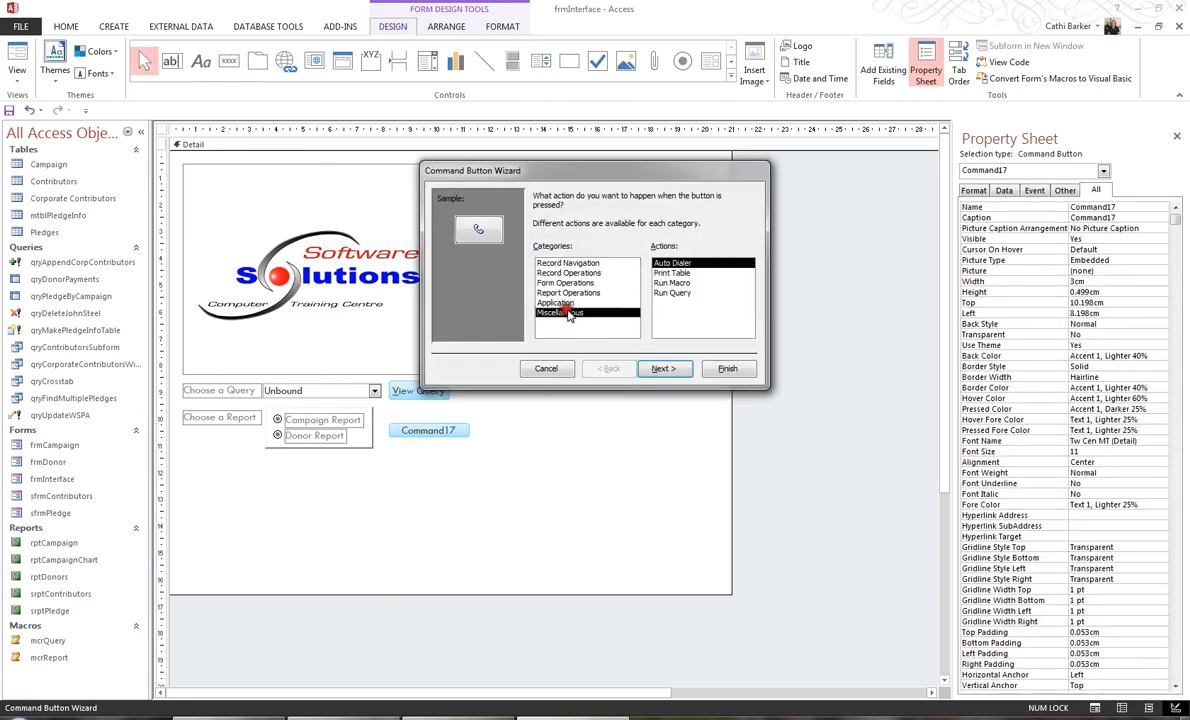
left_click(672, 283)
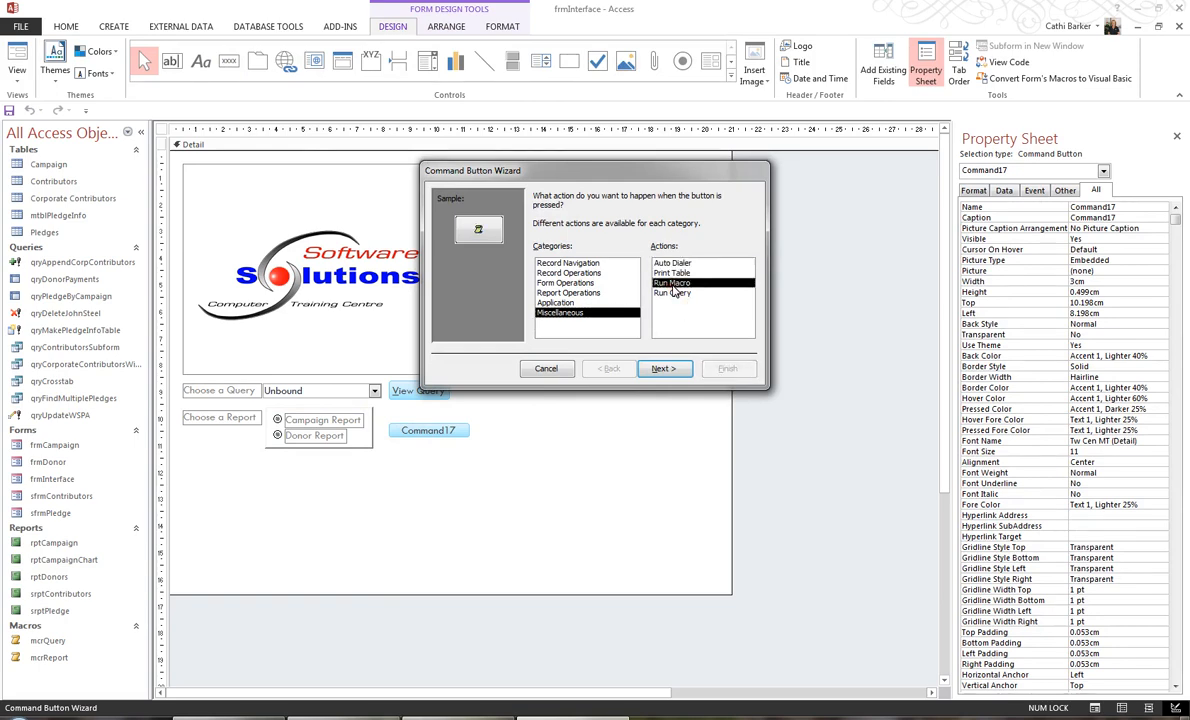
left_click(664, 369)
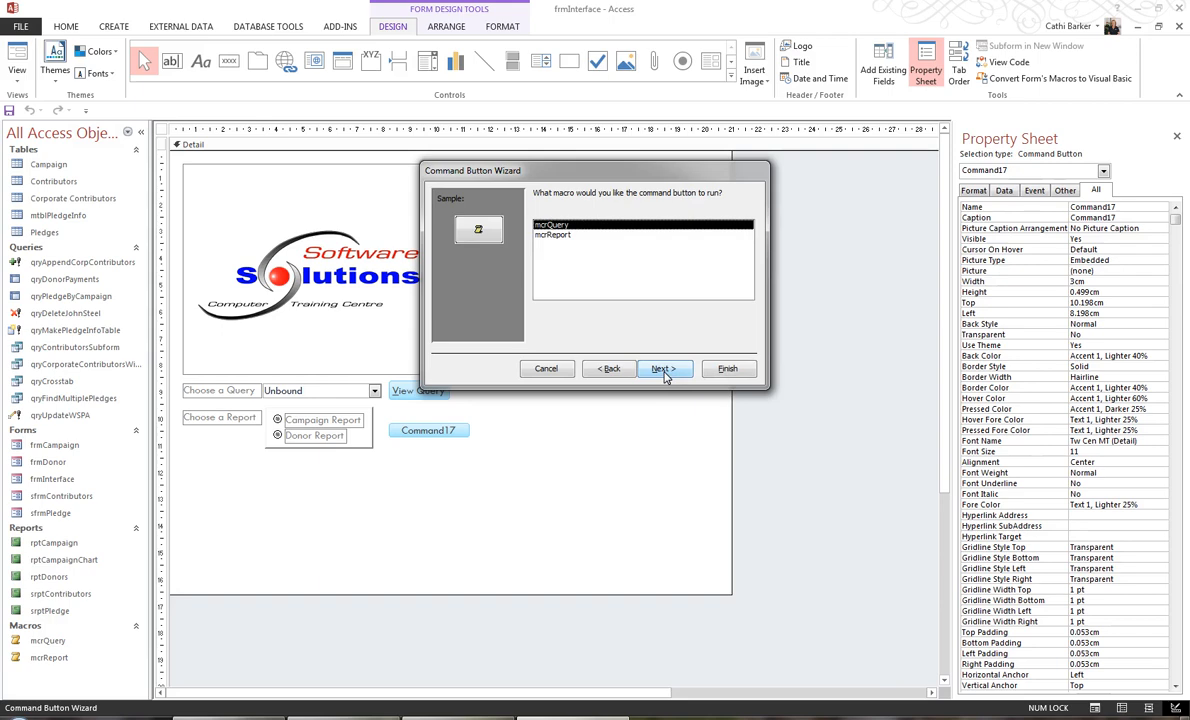
left_click(553, 235)
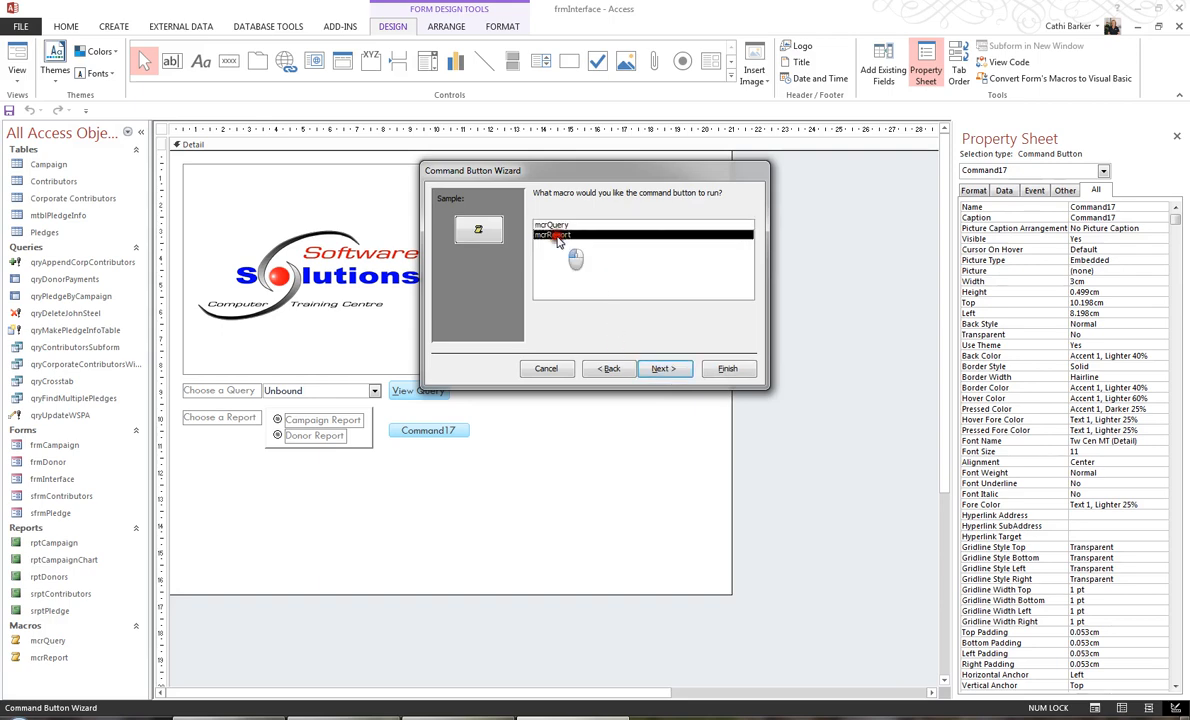
left_click(665, 370)
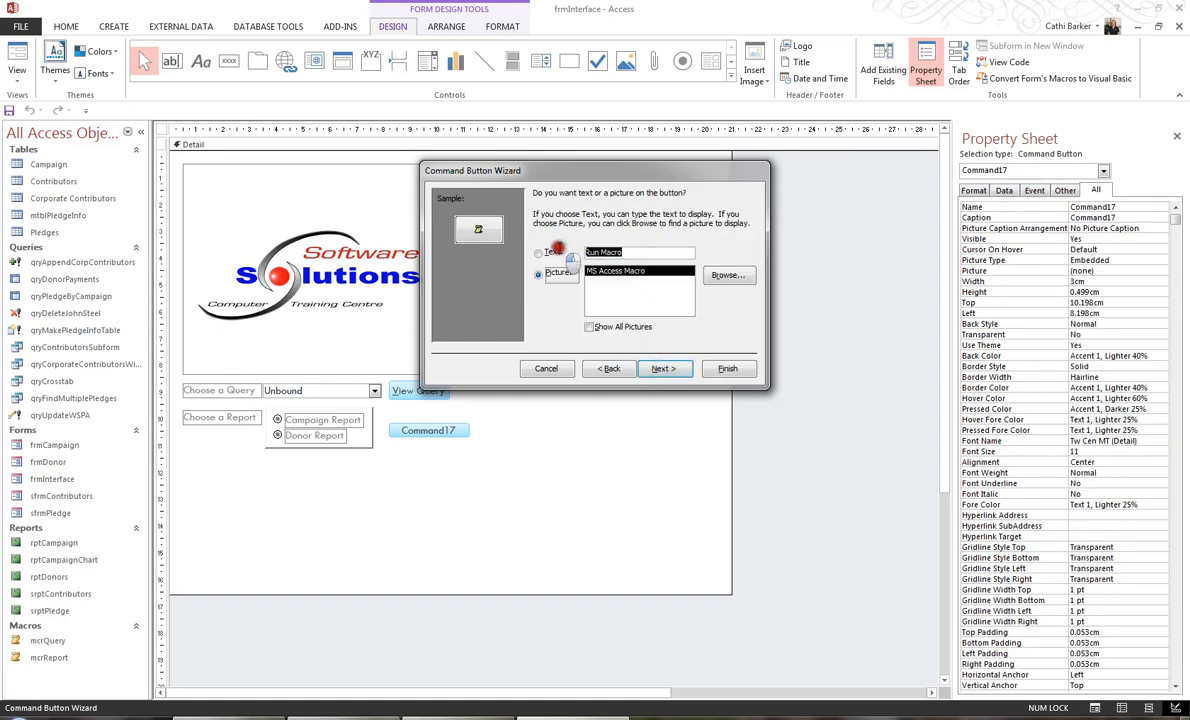
Step: Give the new command button the text "&Preview Report", finish the wizard and save the form
left_click(557, 251)
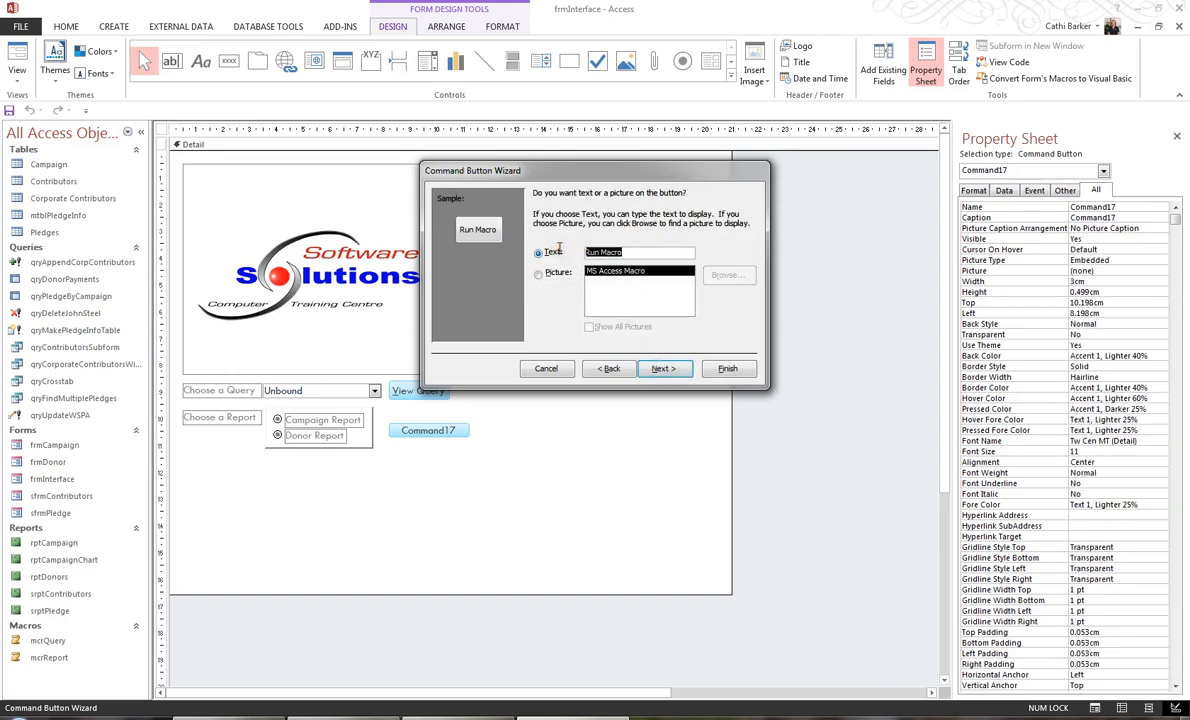
type("&")
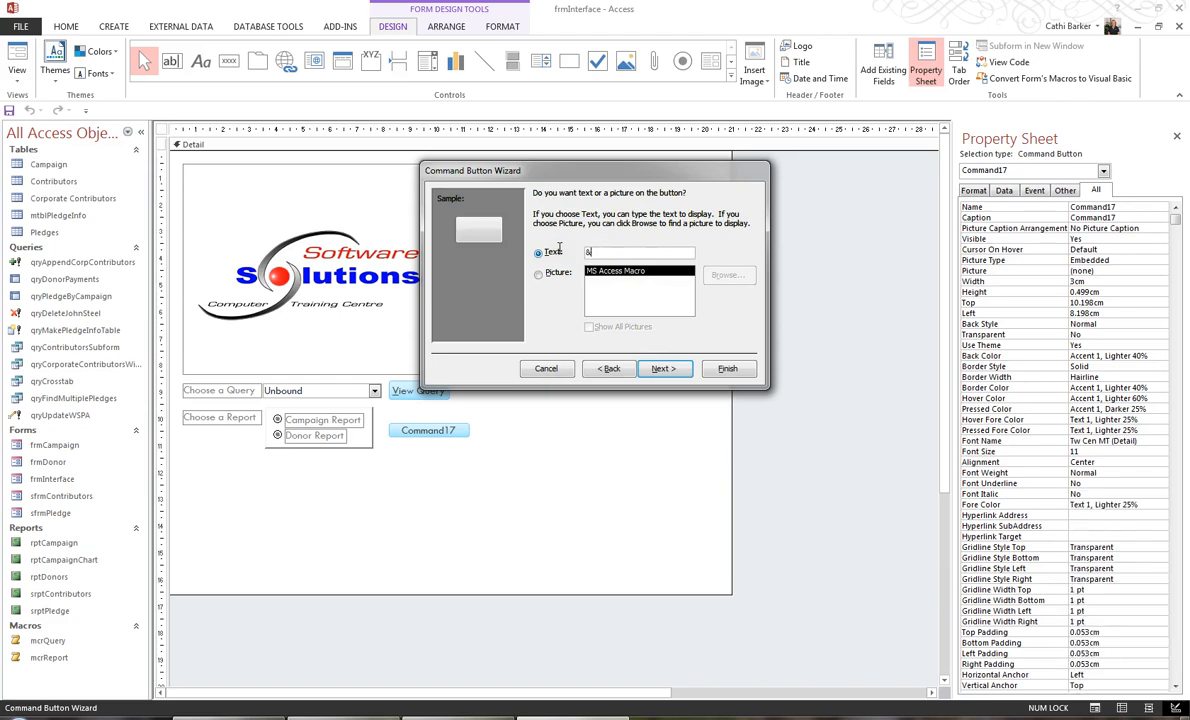
type("Preview Report")
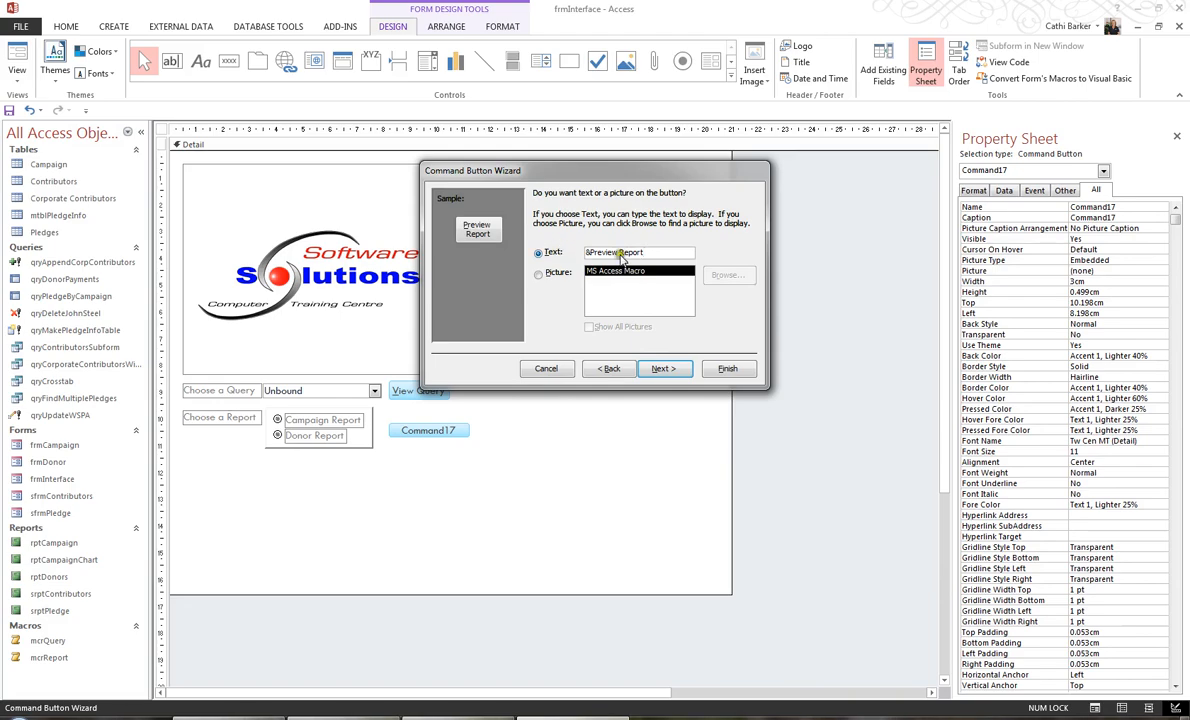
left_click(752, 373)
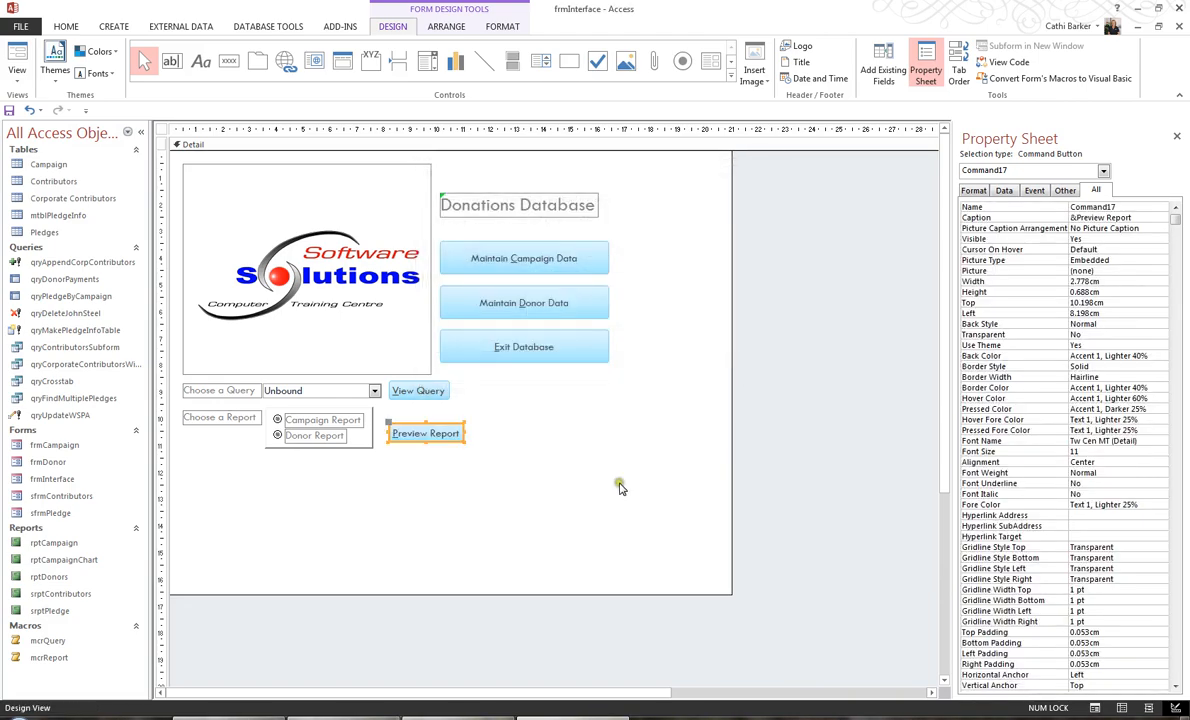
left_click(9, 112)
Step: Show the interface in Form View, preview the Campaign Report through the new button and close the preview
left_click(14, 52)
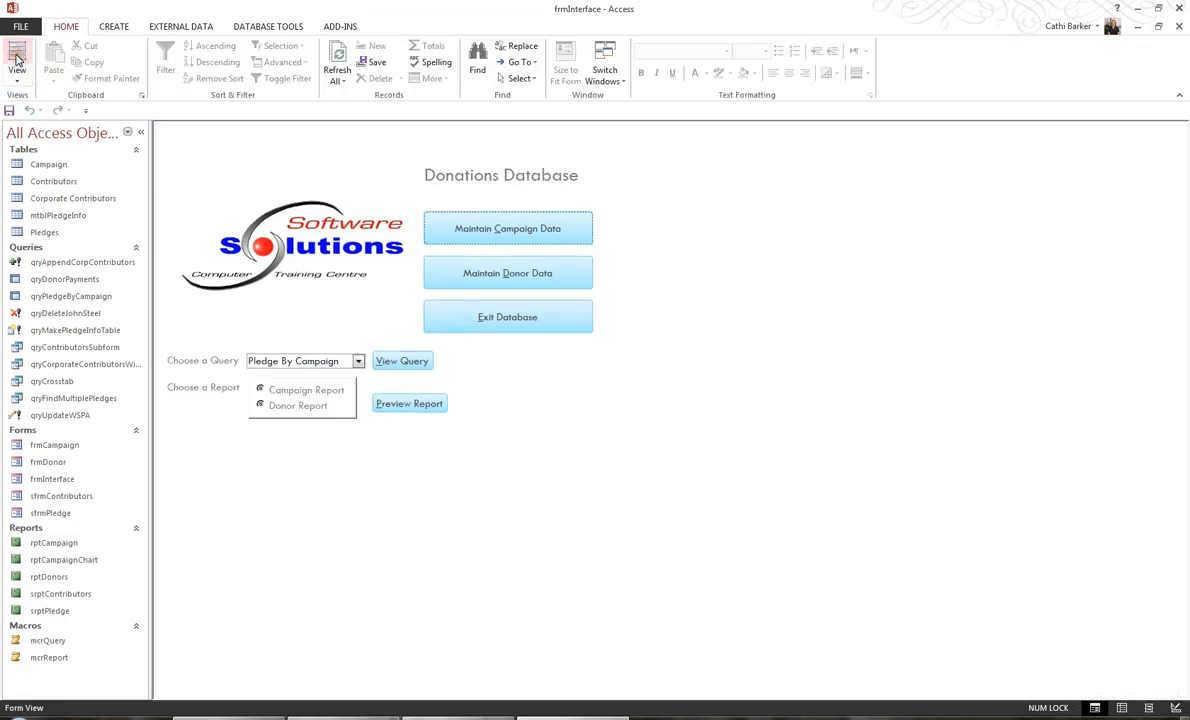
left_click(268, 389)
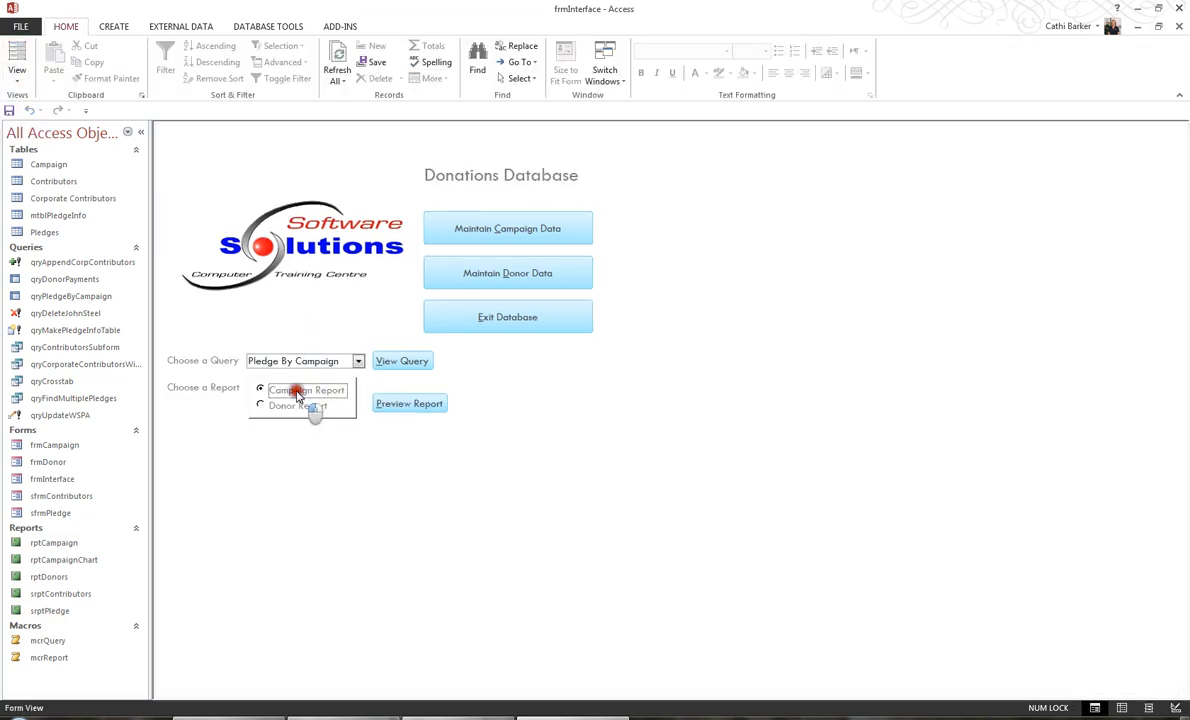
left_click(417, 404)
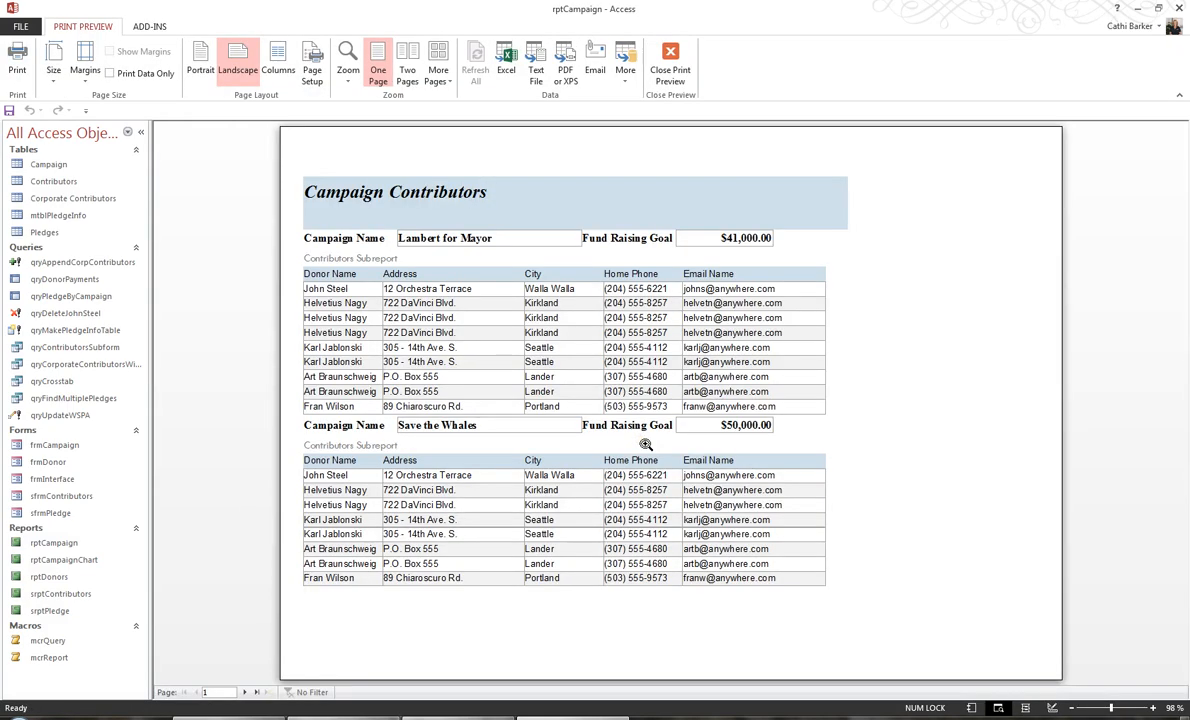
left_click(670, 68)
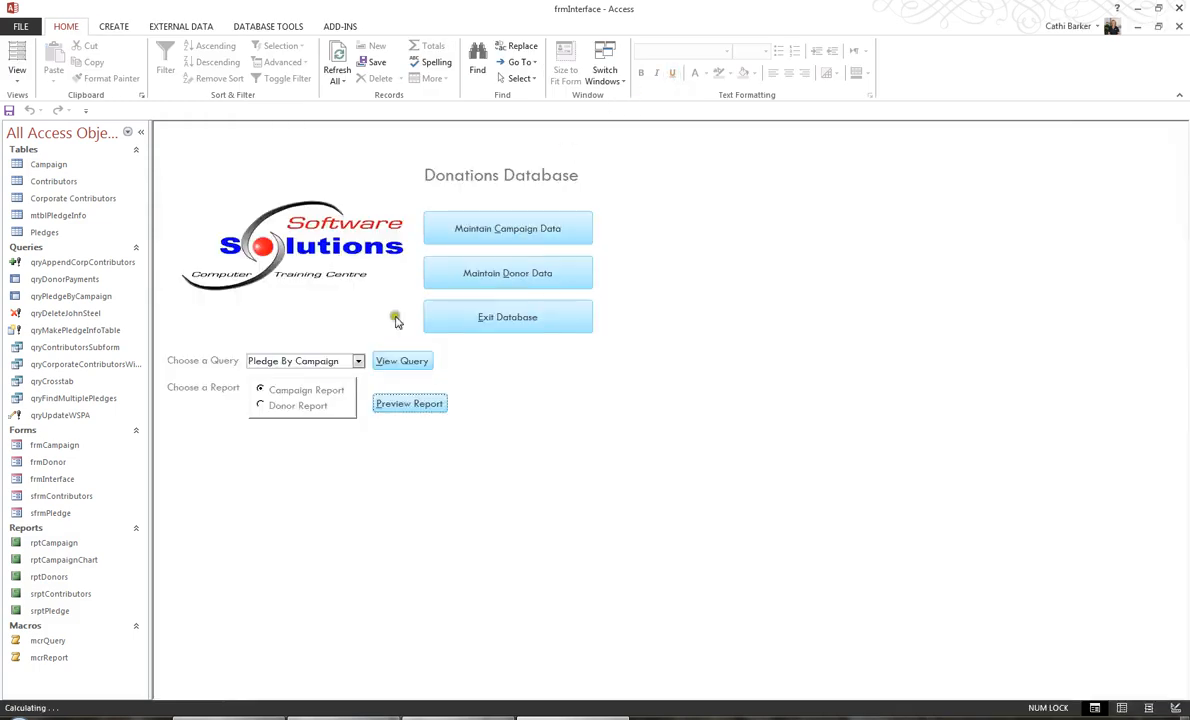
Step: Choose Donor Report in the option group, preview it and close the preview
left_click(287, 406)
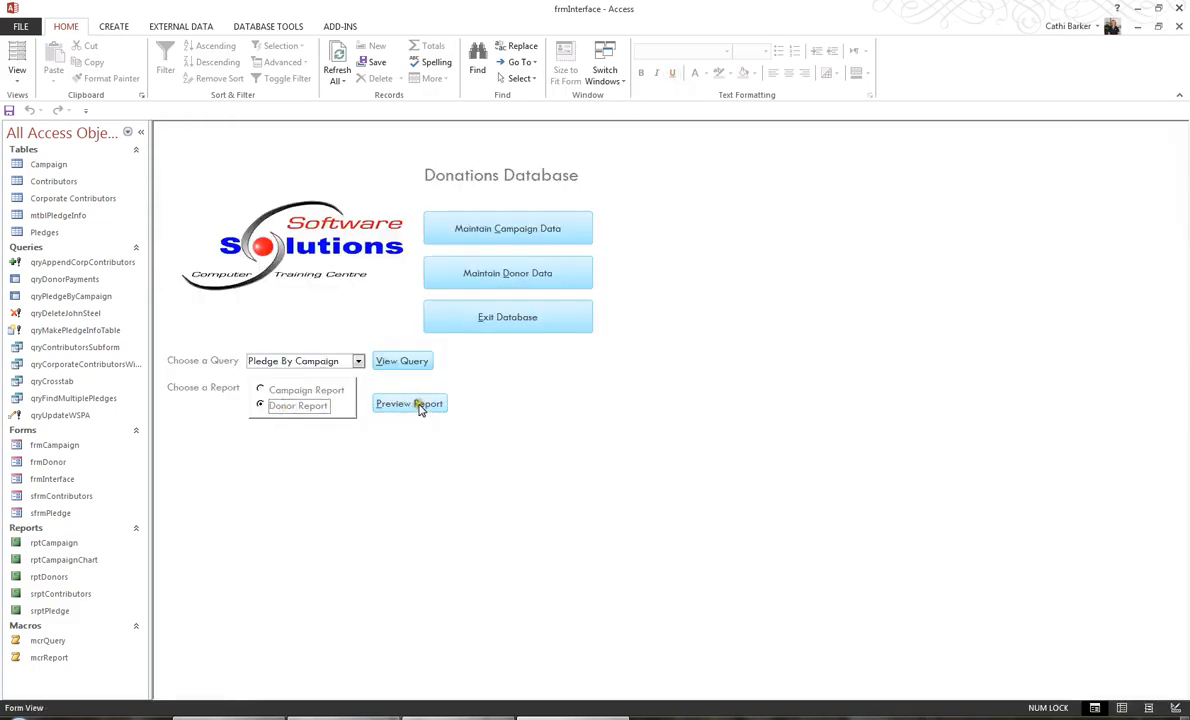
left_click(420, 405)
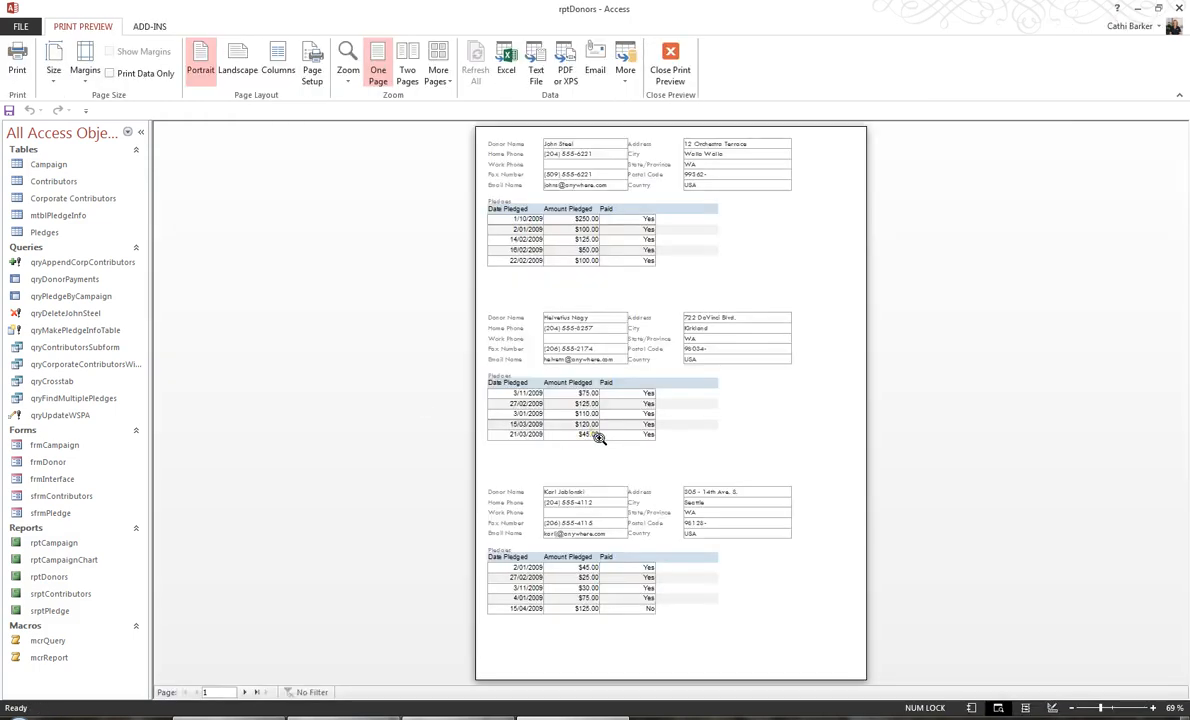
left_click(665, 68)
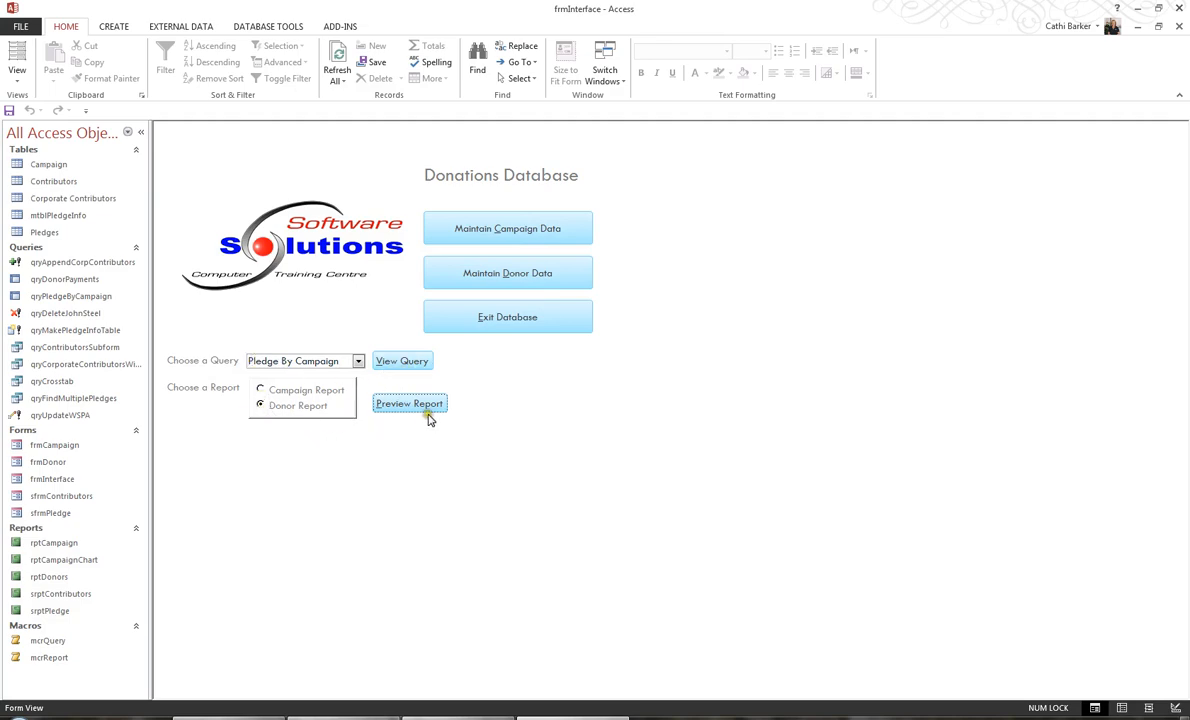
left_click(266, 436)
left_click(235, 198)
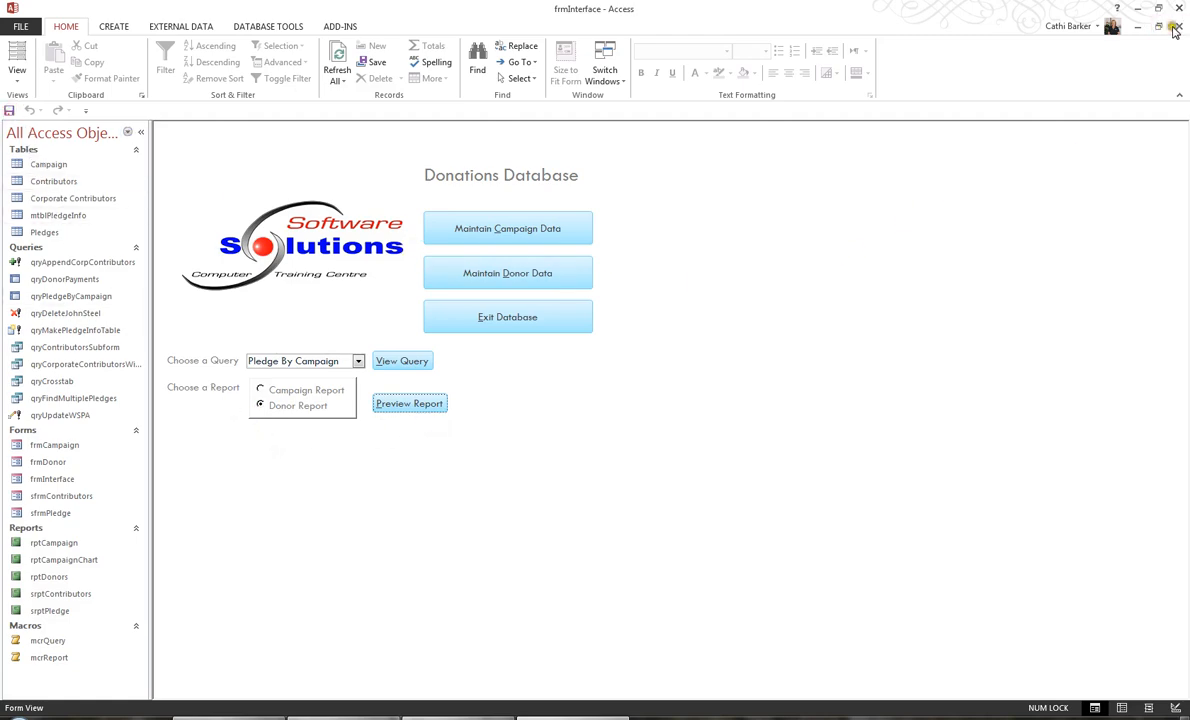